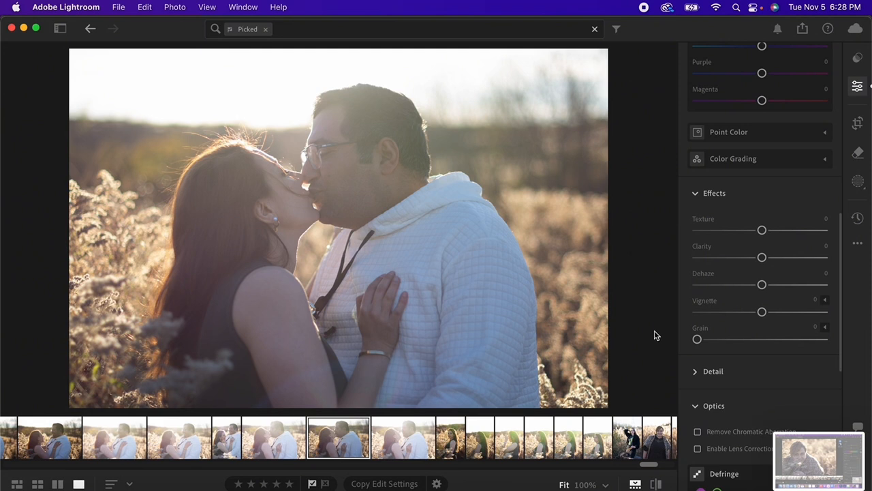
# - Create a subject mask covering the couple and set the mask's Dehaze to +34
pyautogui.click(858, 182)
pyautogui.click(706, 95)
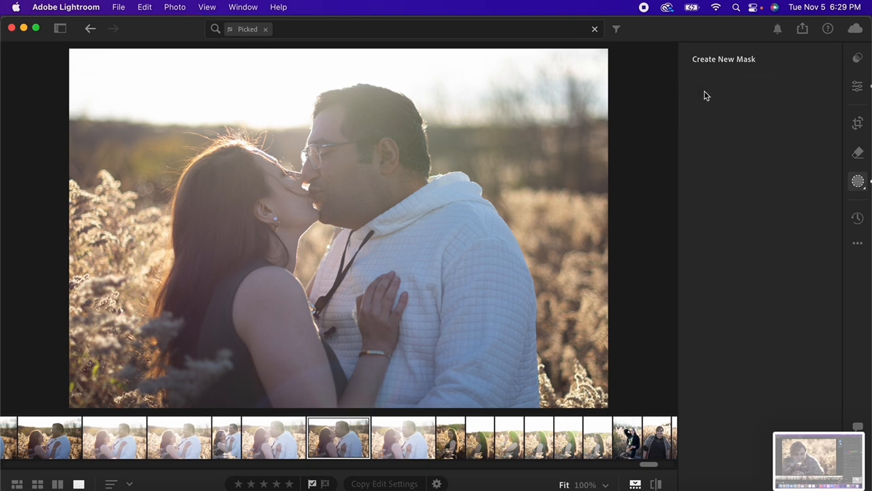
pyautogui.scroll(-4, 800, 297)
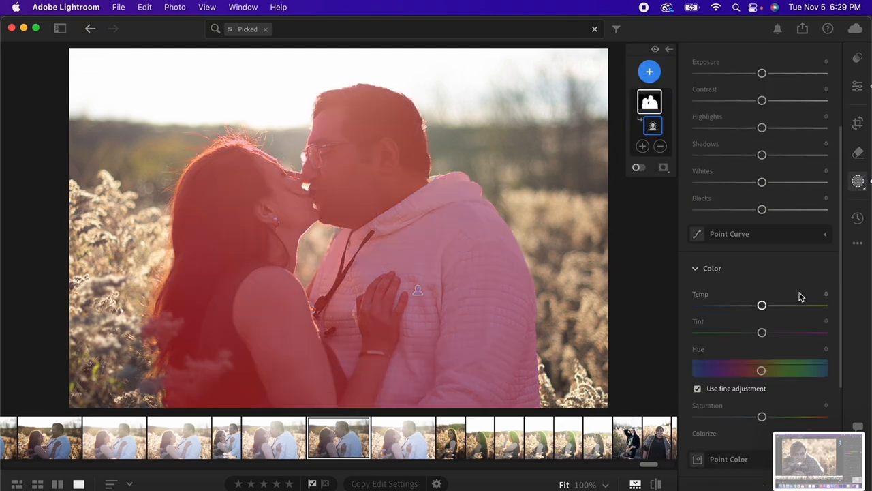
pyautogui.moveTo(845, 272); pyautogui.dragTo(850, 409)
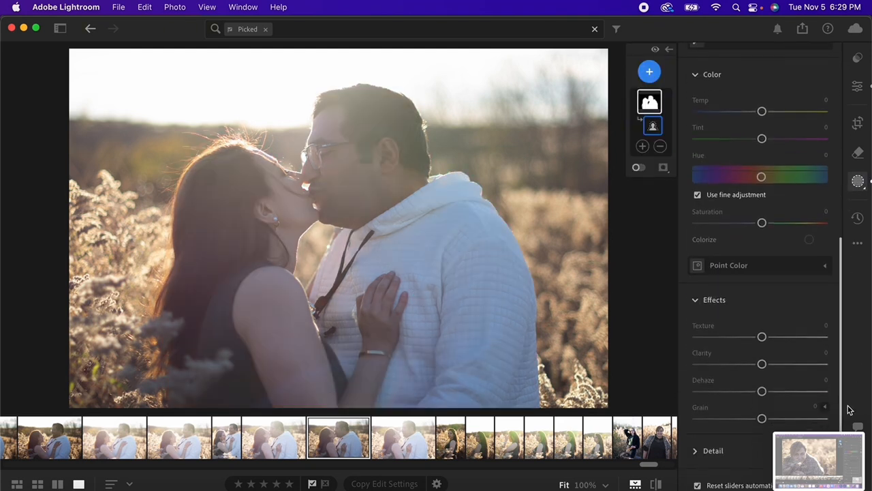
pyautogui.moveTo(762, 391); pyautogui.dragTo(781, 393)
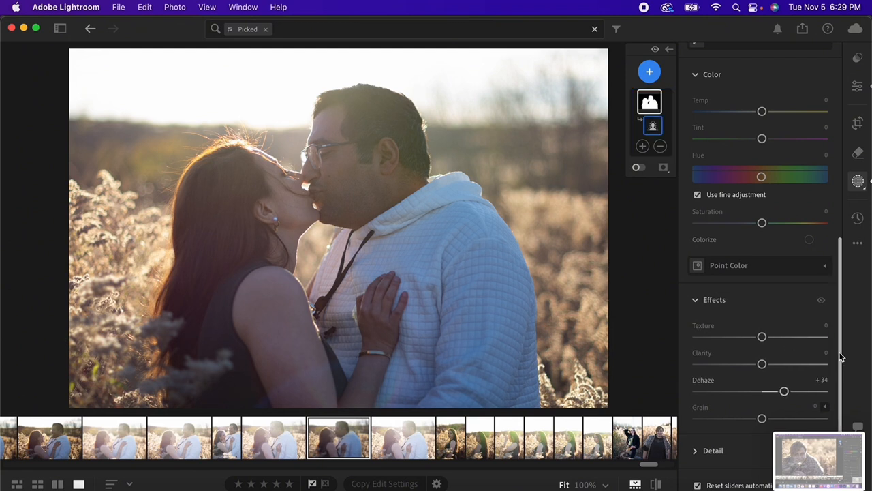
# - Set the subject mask's Exposure to +0.48, Contrast to +15, Whites to +15 and Dehaze to +37
pyautogui.moveTo(838, 331); pyautogui.dragTo(837, 139)
pyautogui.moveTo(762, 214)
pyautogui.mouseDown()
pyautogui.moveTo(772, 216)
pyautogui.moveTo(766, 243)
pyautogui.moveTo(775, 247)
pyautogui.moveTo(742, 251)
pyautogui.moveTo(773, 244)
pyautogui.moveTo(772, 227)
pyautogui.mouseUp()
pyautogui.scroll(-3, 843, 239)
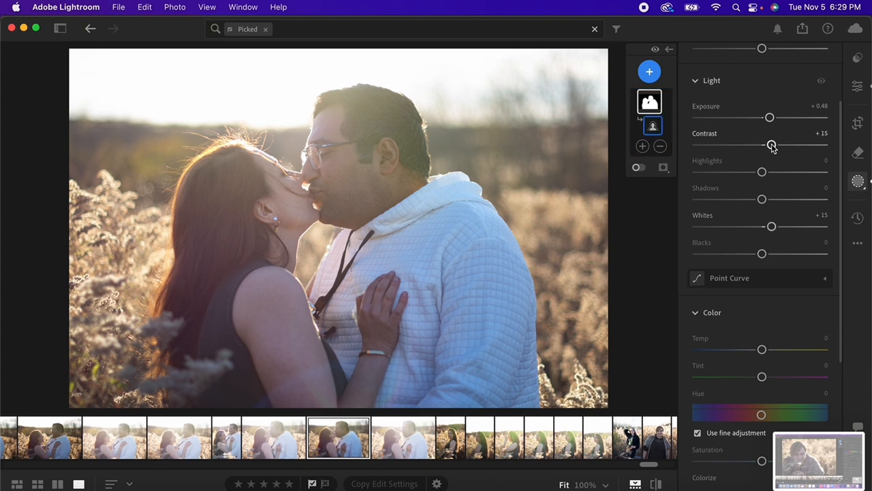
pyautogui.scroll(-5, 772, 204)
pyautogui.moveTo(762, 391); pyautogui.dragTo(787, 392)
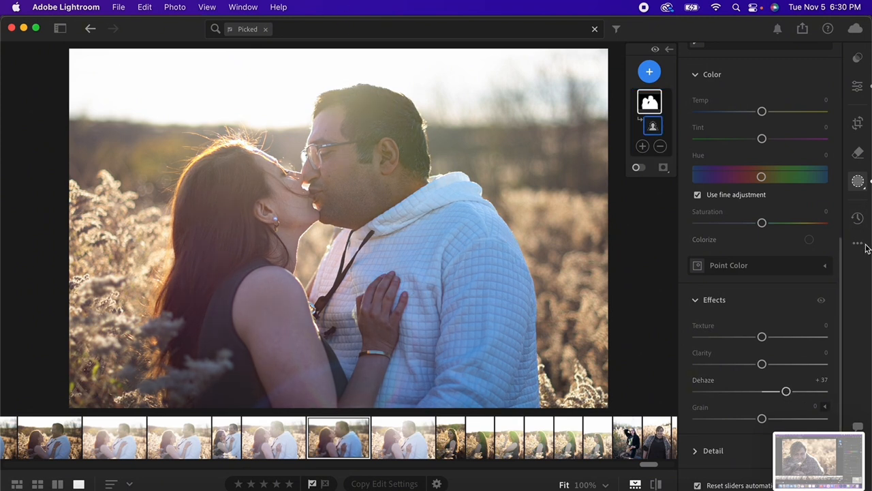
# - Open the photo in Photoshop and use Crop to extend the canvas past the left edge, making it 6098 px wide
pyautogui.press('super+shift+e')
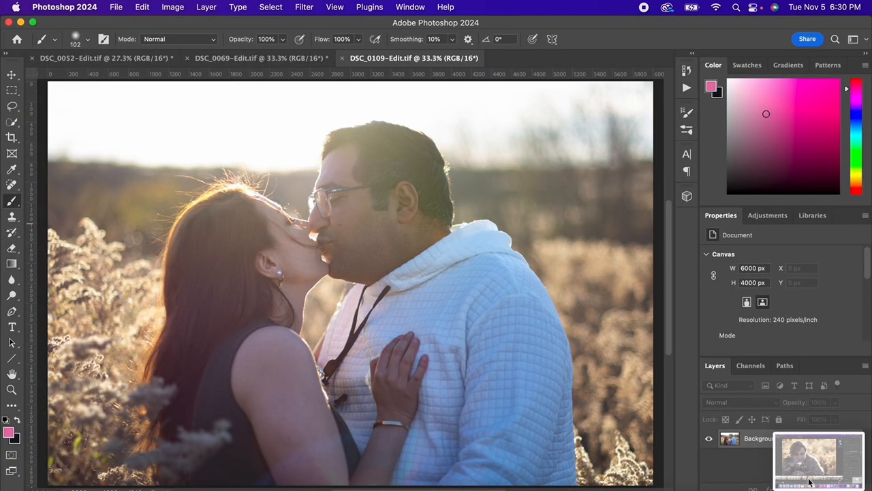
pyautogui.press('c')
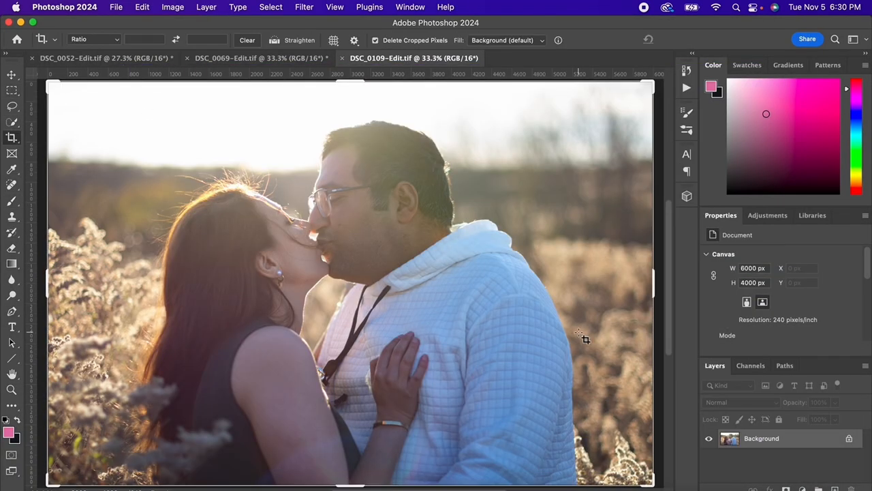
pyautogui.scroll(-1, 513, 387)
pyautogui.moveTo(46, 253); pyautogui.dragTo(38, 254)
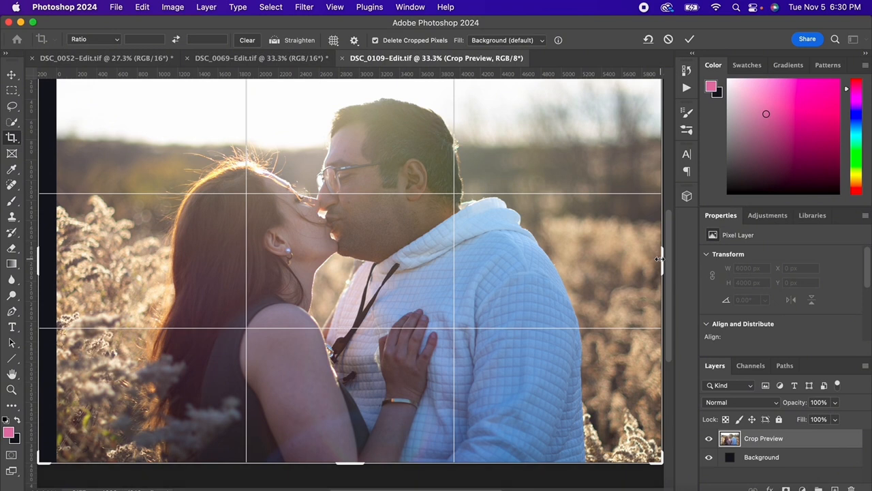
pyautogui.moveTo(658, 259); pyautogui.dragTo(658, 259)
pyautogui.click(690, 40)
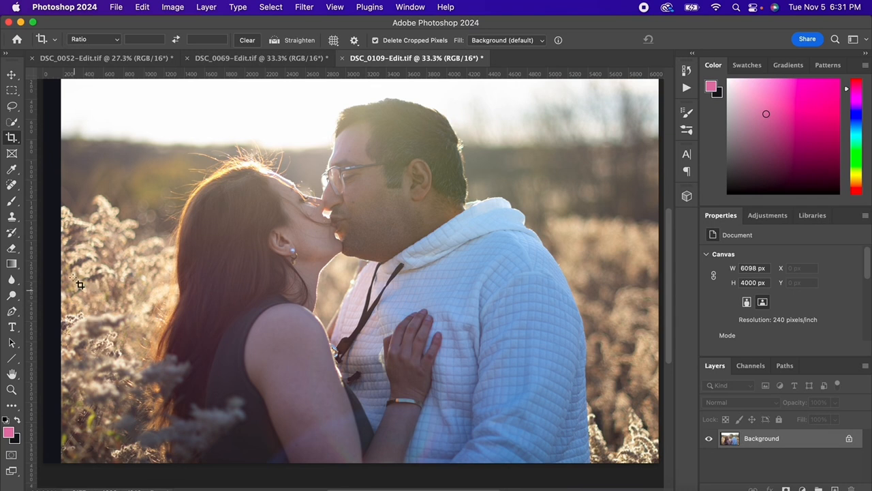
# - Select a full-height rectangular strip of the photo's left side, from the blank area's border into the woman's hair
pyautogui.click(11, 95)
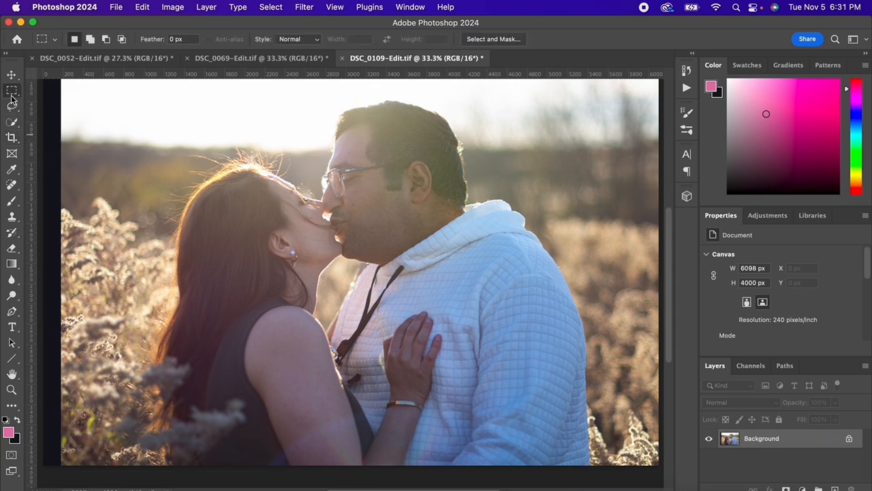
pyautogui.scroll(2, 89, 139)
pyautogui.moveTo(61, 97); pyautogui.dragTo(201, 423)
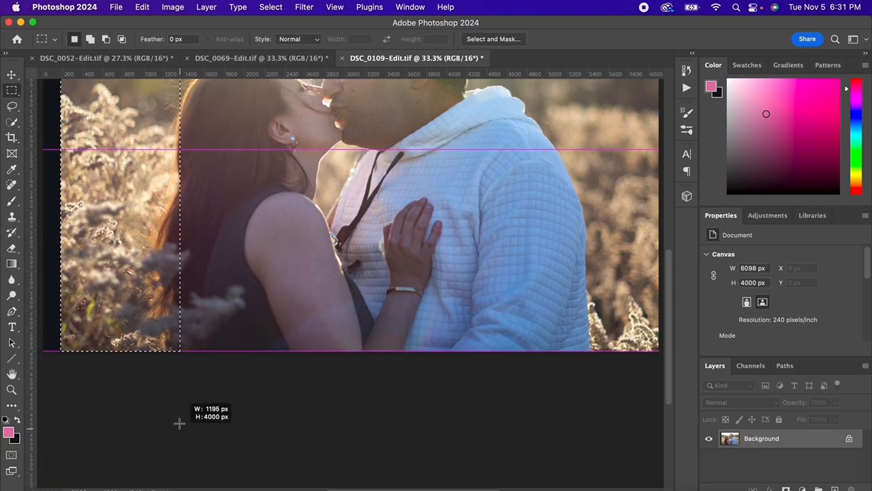
pyautogui.scroll(5, 282, 455)
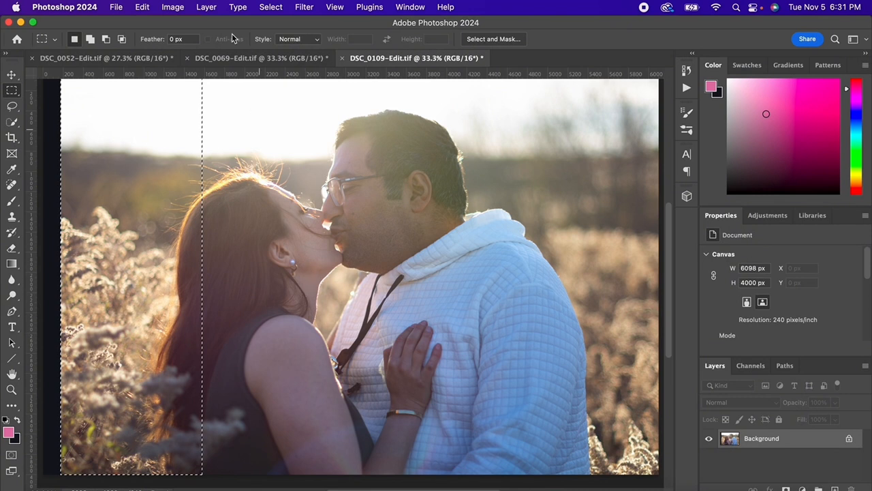
# - Stretch the selected strip with Free Transform to 112.10% width so it fills the blank left edge, and deselect it
pyautogui.rightClick(162, 184)
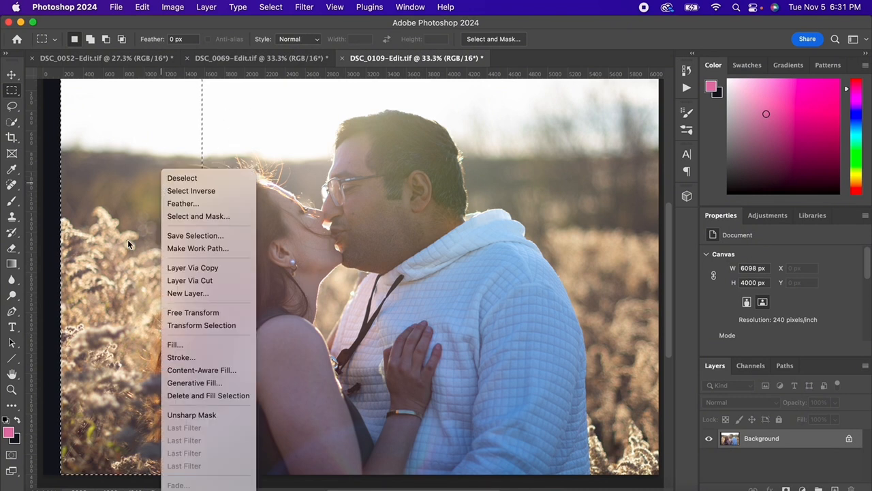
pyautogui.click(172, 312)
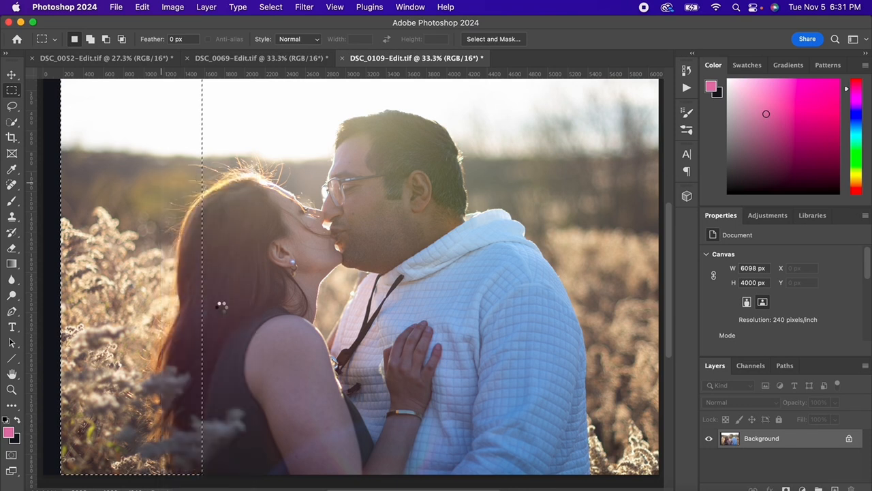
pyautogui.rightClick(164, 219)
pyautogui.click(194, 253)
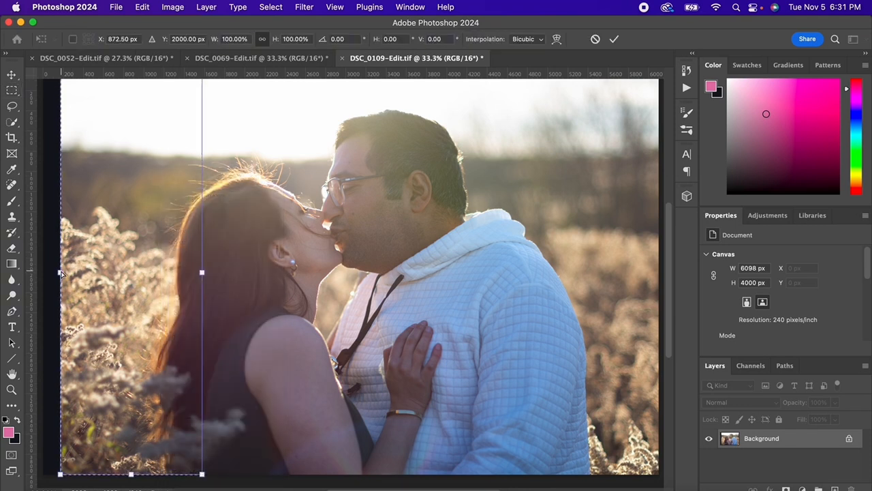
pyautogui.moveTo(61, 272); pyautogui.dragTo(38, 273)
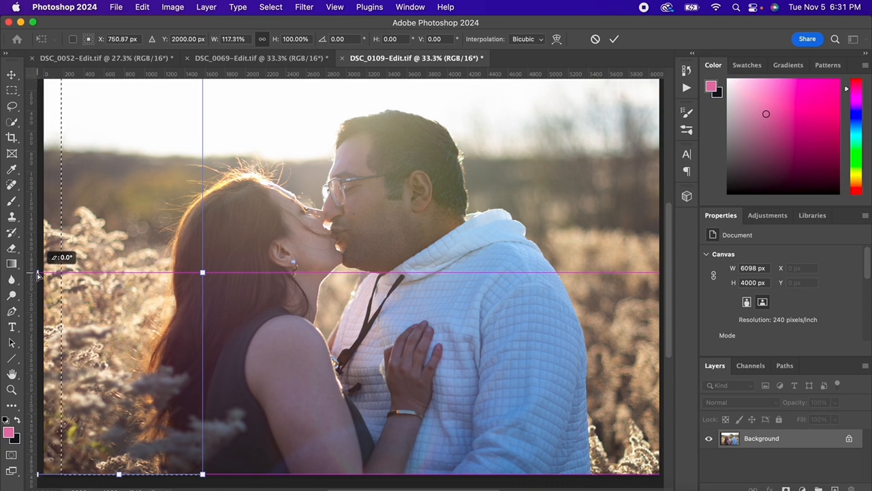
pyautogui.moveTo(38, 273); pyautogui.dragTo(42, 274)
pyautogui.rightClick(164, 218)
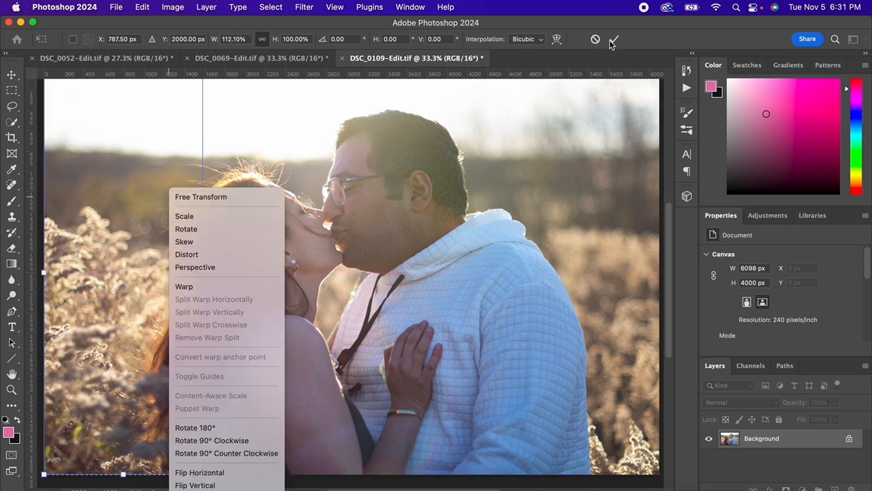
pyautogui.click(614, 42)
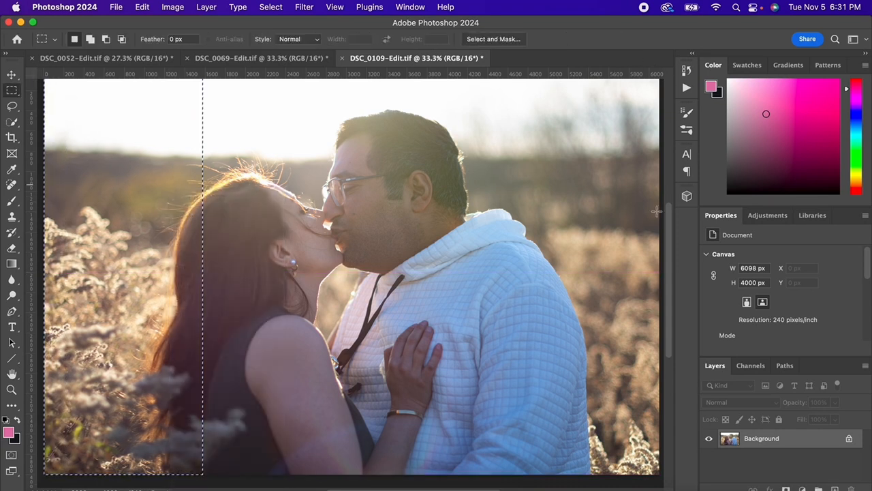
pyautogui.rightClick(175, 195)
pyautogui.click(183, 178)
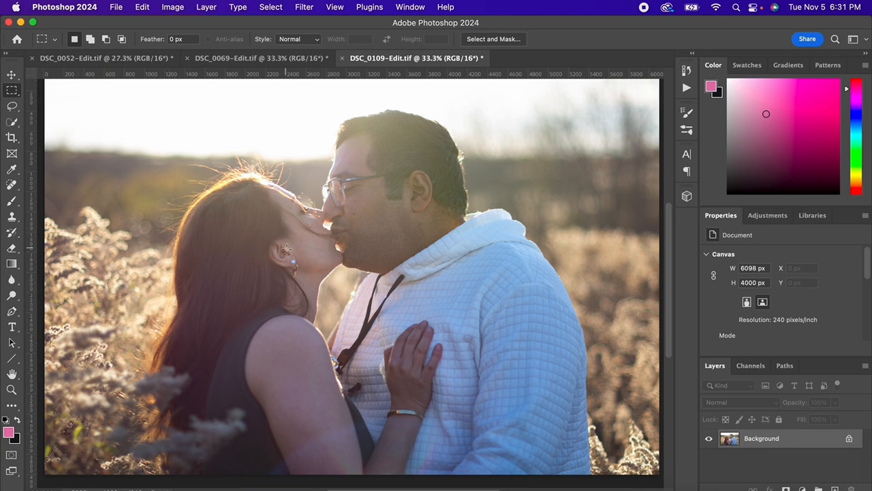
# - Fit the photo on screen and crop in its right edge to a canvas width of 6022 px
pyautogui.scroll(1, 134, 305)
pyautogui.hscroll(3, 291, 429)
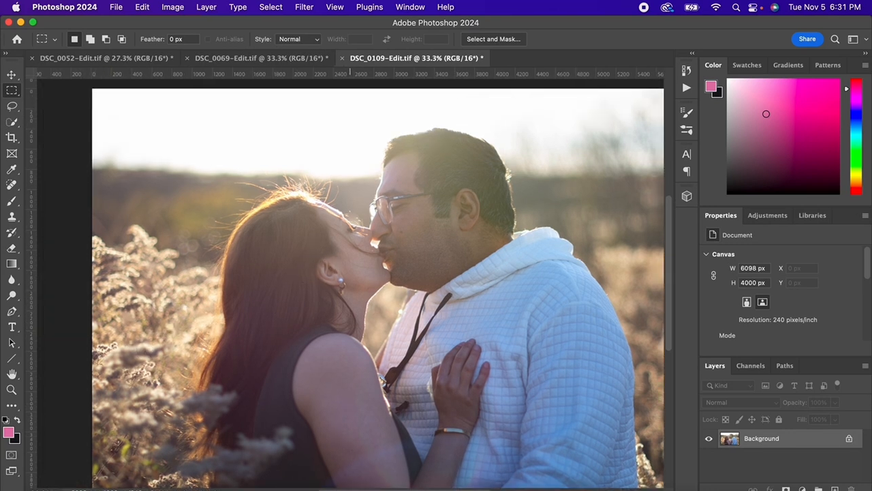
pyautogui.hscroll(-3, 362, 488)
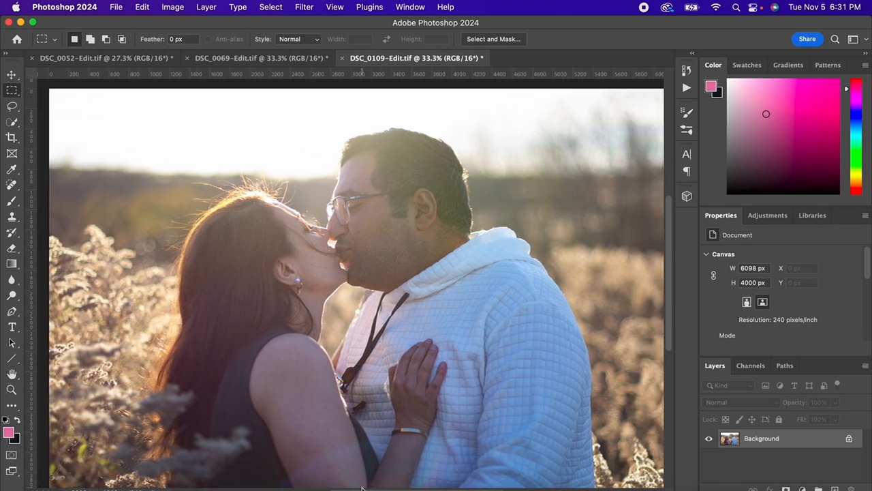
pyautogui.click(12, 390)
pyautogui.rightClick(263, 277)
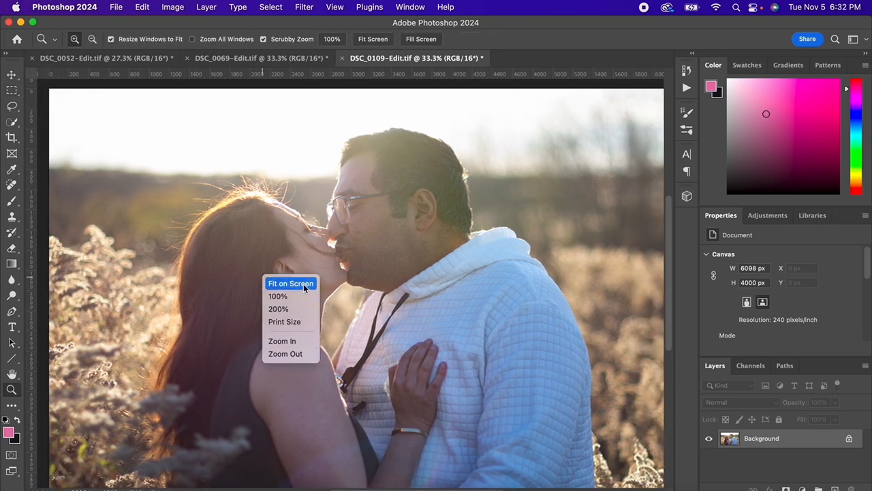
pyautogui.click(517, 99)
pyautogui.press('super+0')
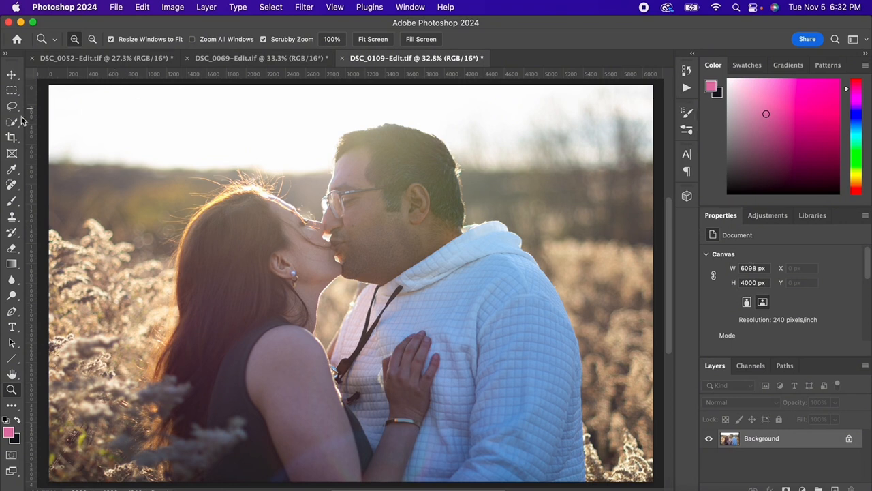
pyautogui.click(11, 137)
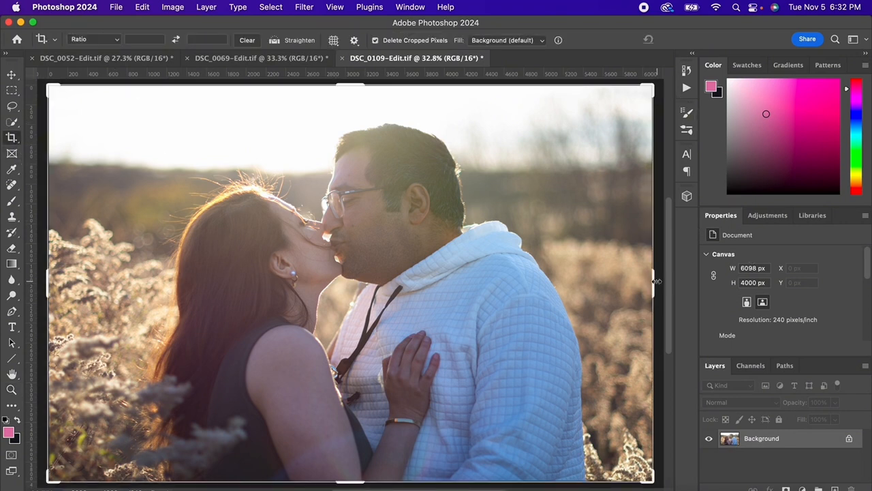
pyautogui.moveTo(656, 280); pyautogui.dragTo(649, 285)
pyautogui.click(685, 39)
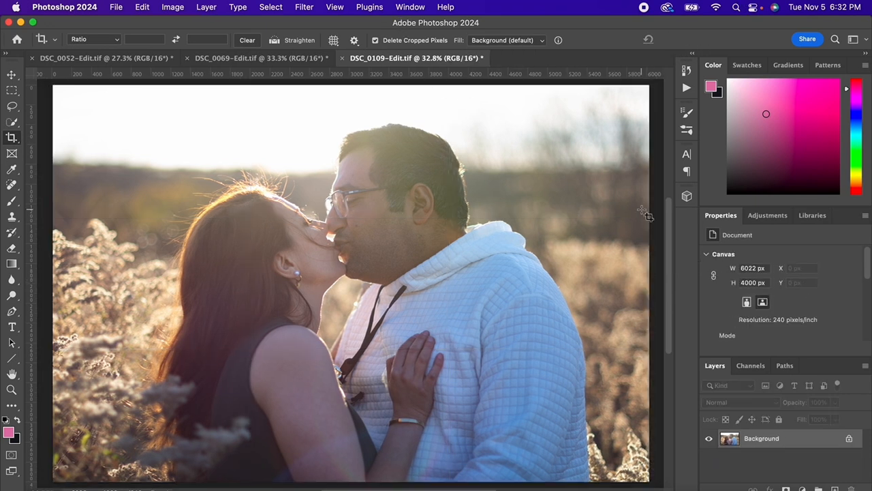
# - Add a brightening Curves adjustment layer with a black mask and paint white over the couple using a large soft round brush
pyautogui.click(801, 488)
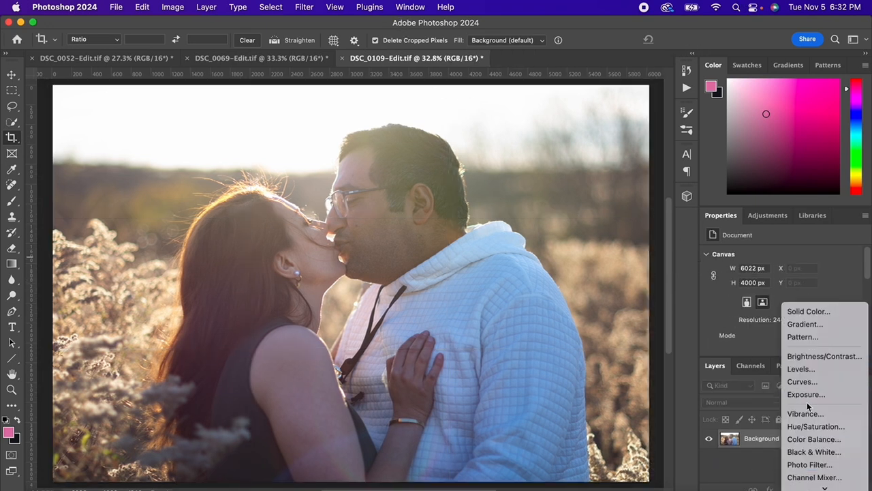
pyautogui.click(804, 382)
pyautogui.click(13, 204)
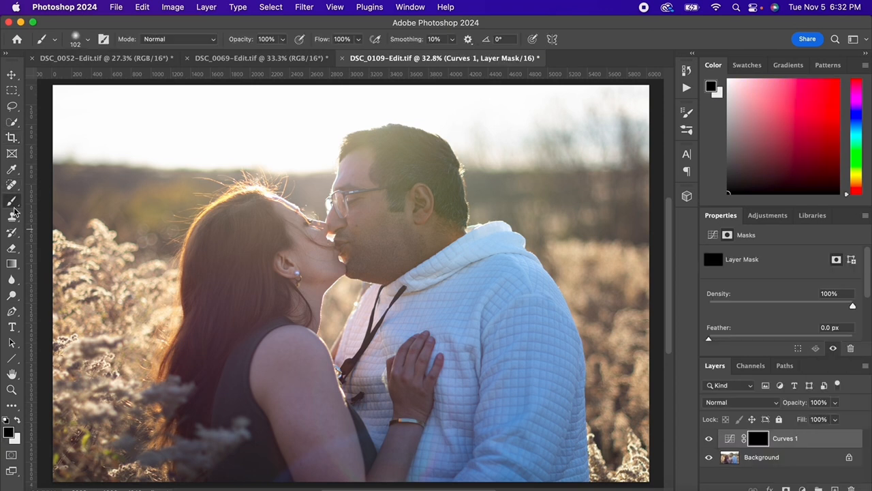
pyautogui.click(17, 420)
pyautogui.rightClick(523, 164)
pyautogui.rightClick(511, 198)
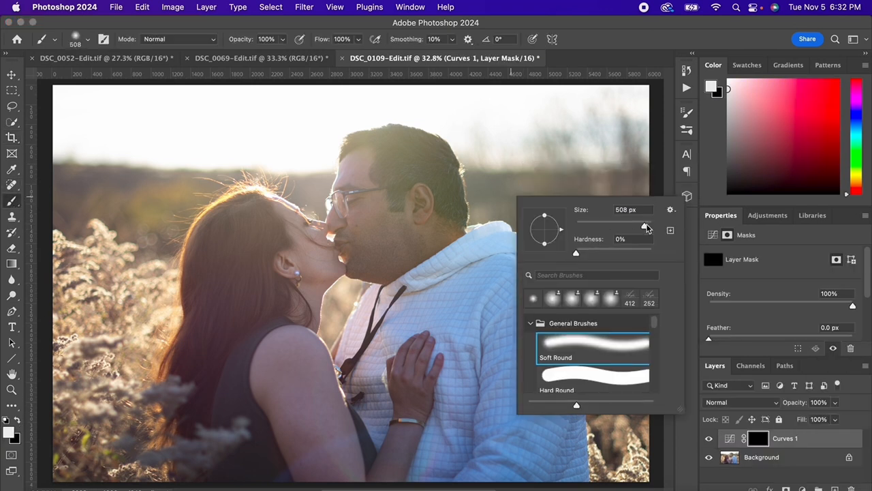
pyautogui.write('2120')
pyautogui.moveTo(330, 211)
pyautogui.mouseDown()
pyautogui.moveTo(353, 238)
pyautogui.moveTo(301, 276)
pyautogui.mouseUp()
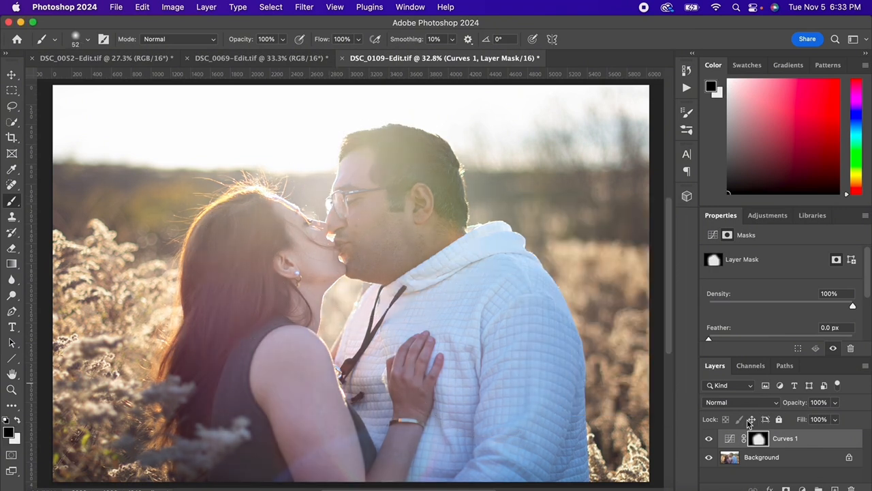
# - Lower the Curves layer's opacity to 55% and toggle its visibility to compare before and after
pyautogui.click(835, 403)
pyautogui.click(812, 418)
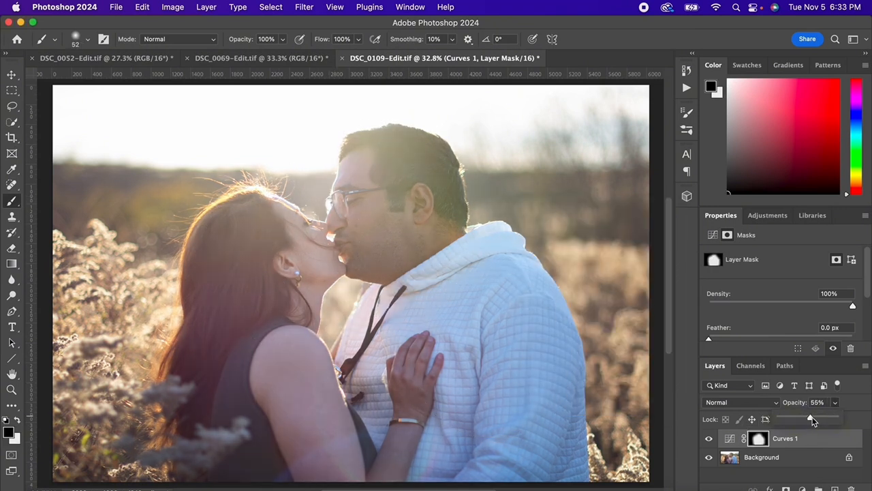
pyautogui.click(709, 438)
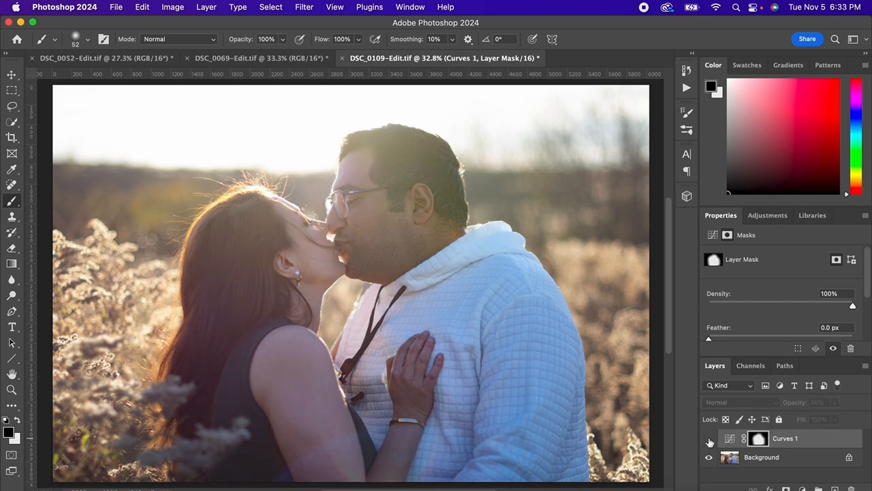
pyautogui.click(709, 440)
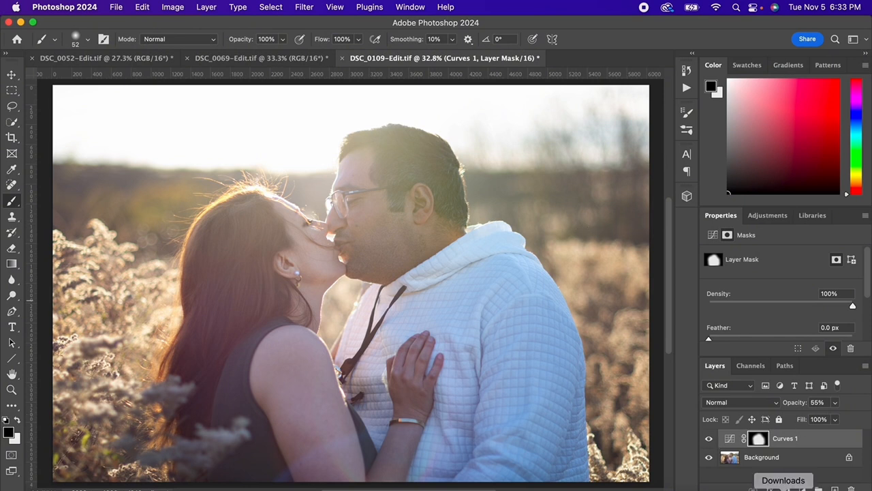
# - Add a Hue/Saturation adjustment layer with hue -14 and invert its mask to black
pyautogui.click(802, 489)
pyautogui.click(829, 428)
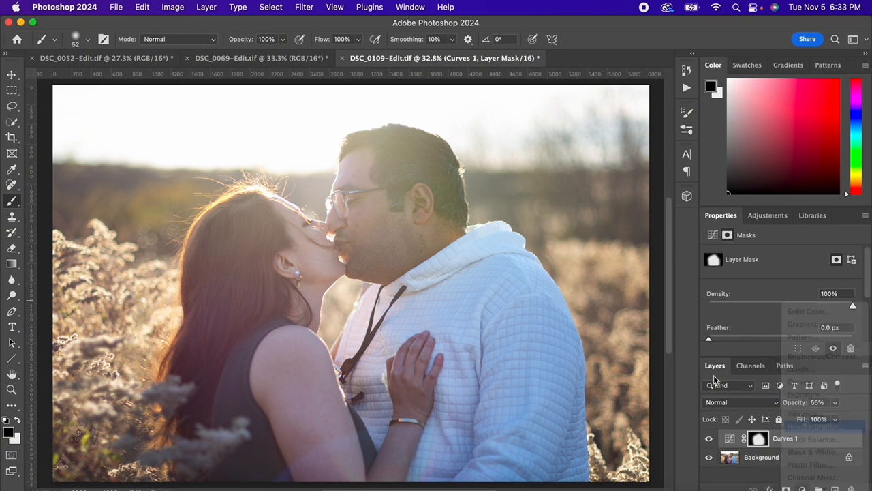
pyautogui.moveTo(781, 304); pyautogui.dragTo(772, 309)
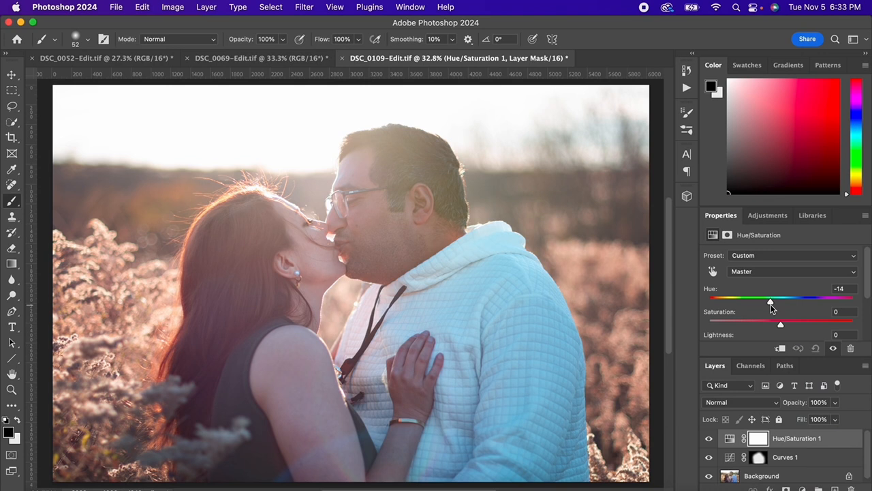
pyautogui.click(758, 441)
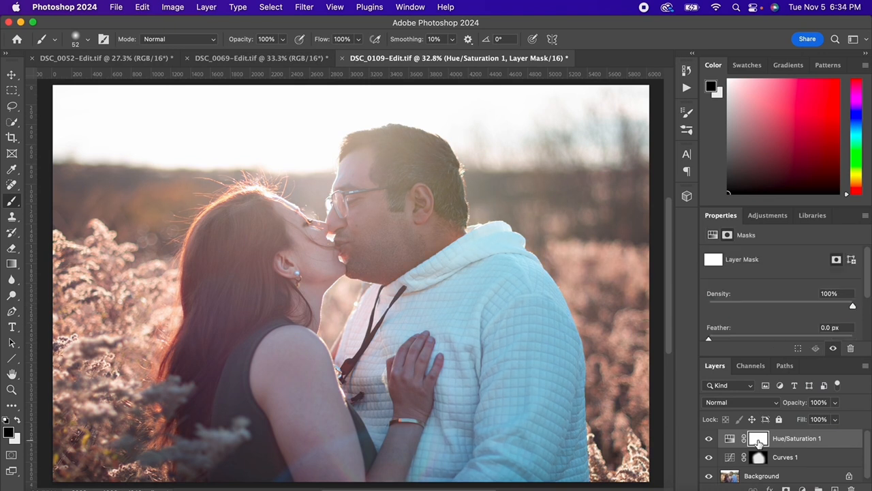
pyautogui.press('super+i')
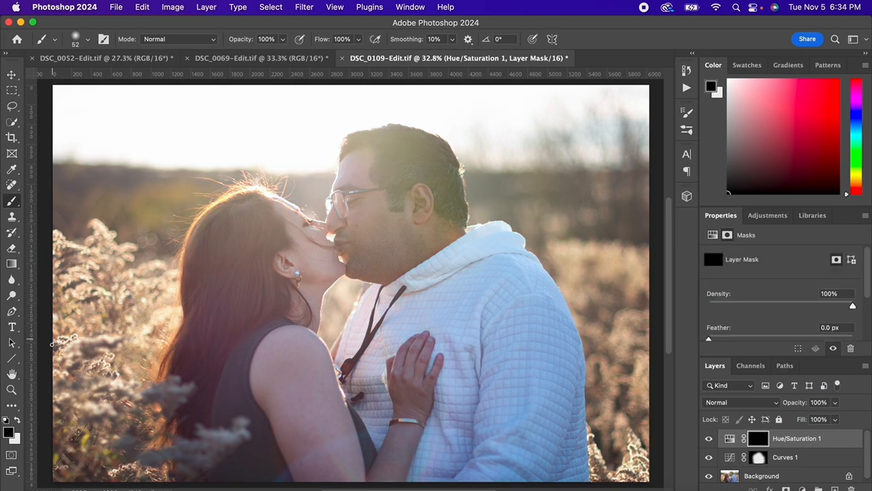
# - Paint white on the Hue/Saturation mask over the grass and background around the couple with a 1040 px soft round brush
pyautogui.rightClick(411, 198)
pyautogui.moveTo(502, 230); pyautogui.dragTo(543, 230)
pyautogui.click(103, 265)
pyautogui.press('x')
pyautogui.moveTo(85, 279)
pyautogui.mouseDown()
pyautogui.moveTo(120, 345)
pyautogui.moveTo(69, 392)
pyautogui.moveTo(80, 413)
pyautogui.moveTo(82, 483)
pyautogui.moveTo(116, 465)
pyautogui.moveTo(112, 426)
pyautogui.moveTo(143, 297)
pyautogui.moveTo(142, 282)
pyautogui.moveTo(112, 278)
pyautogui.moveTo(122, 343)
pyautogui.moveTo(155, 185)
pyautogui.moveTo(174, 212)
pyautogui.moveTo(160, 266)
pyautogui.moveTo(122, 340)
pyautogui.mouseUp()
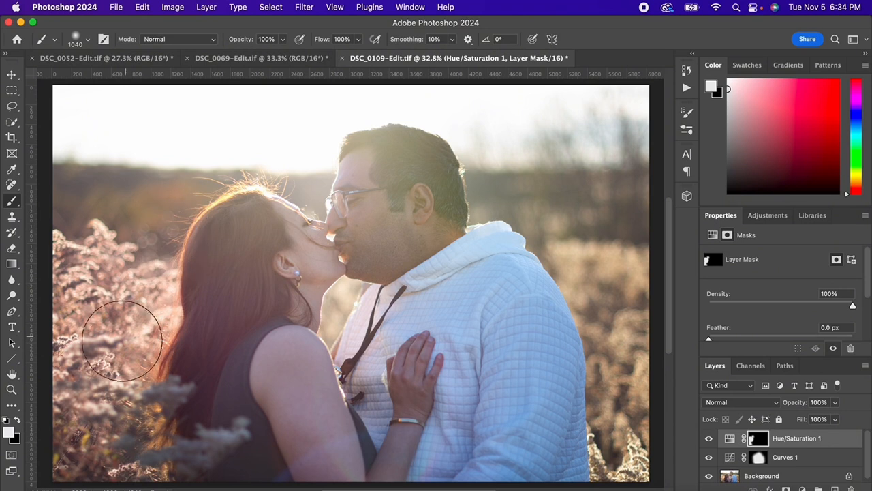
pyautogui.moveTo(529, 195)
pyautogui.mouseDown()
pyautogui.moveTo(633, 252)
pyautogui.moveTo(638, 475)
pyautogui.moveTo(629, 469)
pyautogui.moveTo(615, 184)
pyautogui.moveTo(278, 97)
pyautogui.moveTo(246, 122)
pyautogui.moveTo(128, 124)
pyautogui.moveTo(79, 154)
pyautogui.moveTo(248, 173)
pyautogui.mouseUp()
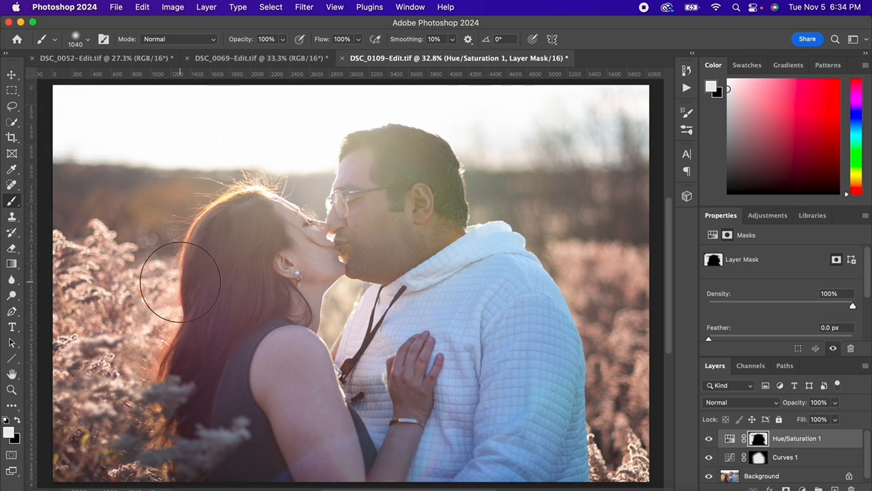
# - Select the Hue/Saturation and Curves adjustment layers and flatten them into the Background
pyautogui.keyDown('shift'); pyautogui.click(802, 464); pyautogui.keyUp('shift')
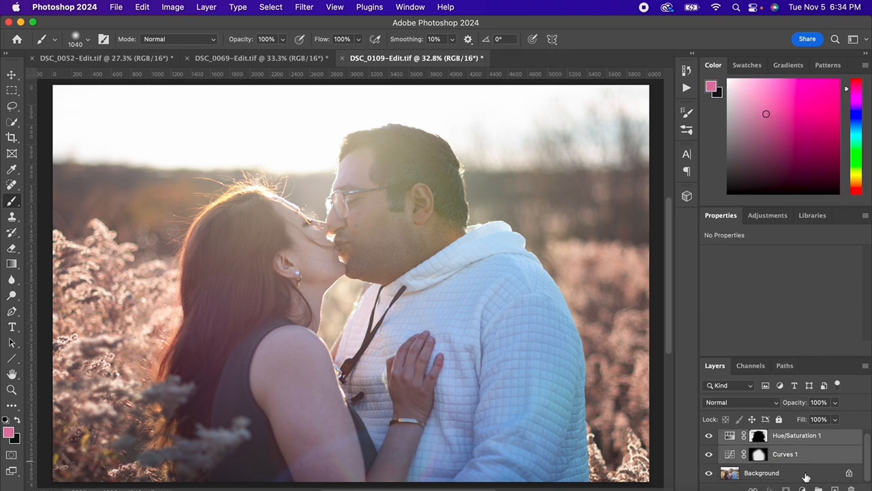
pyautogui.rightClick(806, 455)
pyautogui.click(707, 448)
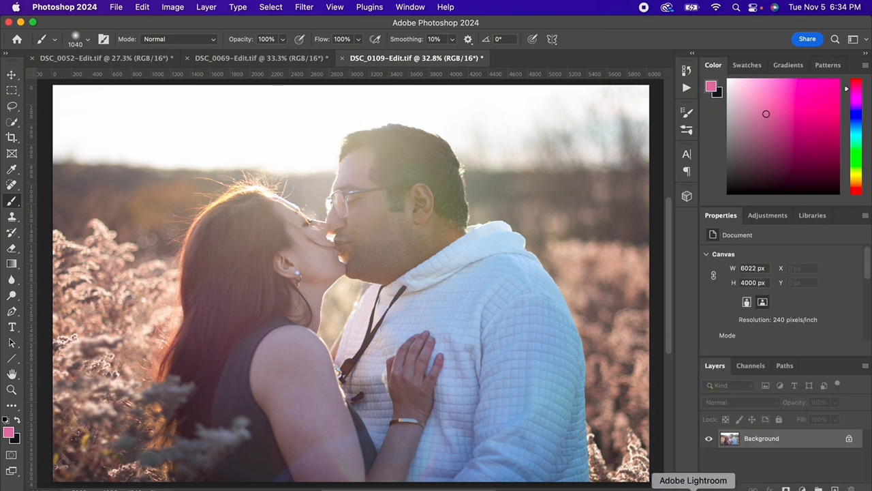
# - Add a Gradient Fill layer above the Background and set its style to Radial
pyautogui.click(802, 488)
pyautogui.click(823, 330)
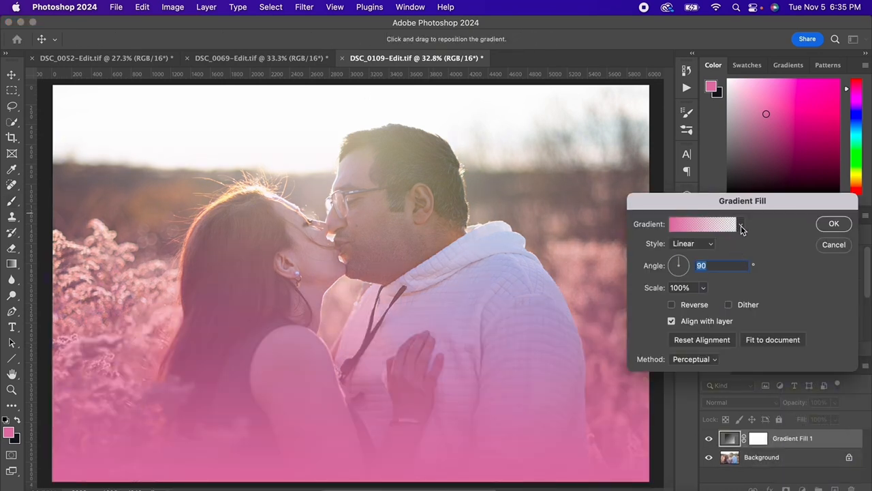
pyautogui.click(742, 225)
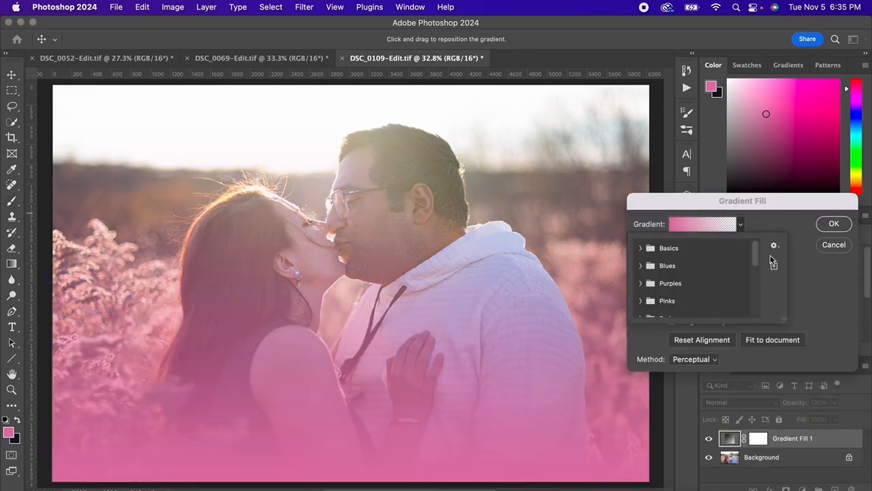
pyautogui.moveTo(760, 253); pyautogui.dragTo(755, 274)
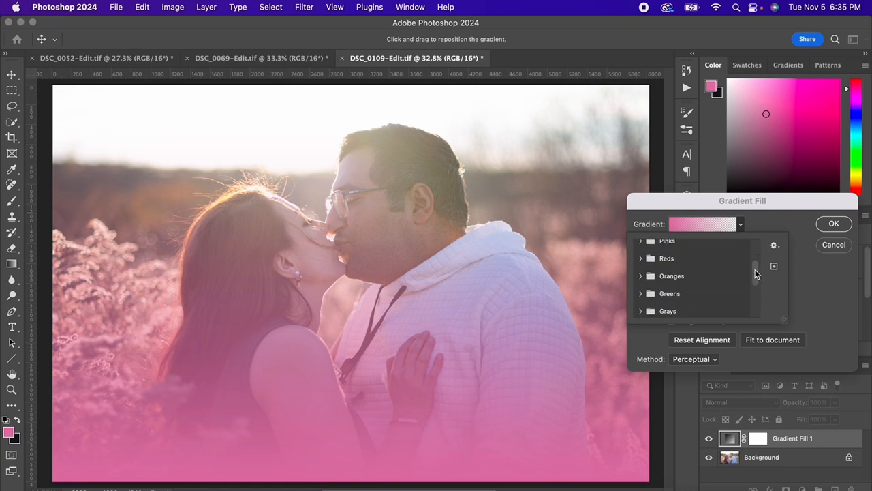
pyautogui.click(806, 232)
pyautogui.click(714, 247)
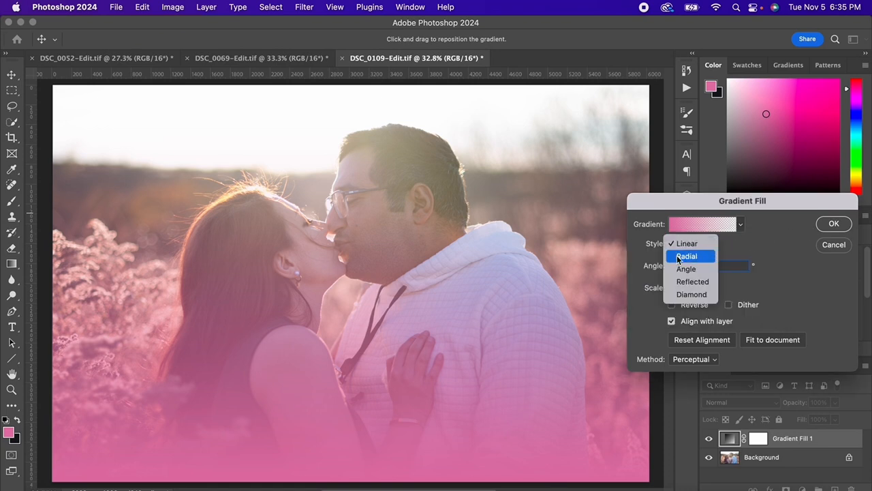
pyautogui.click(681, 256)
# - Change the colour of the gradient's starting stop to near-white fcfbfc
pyautogui.click(742, 226)
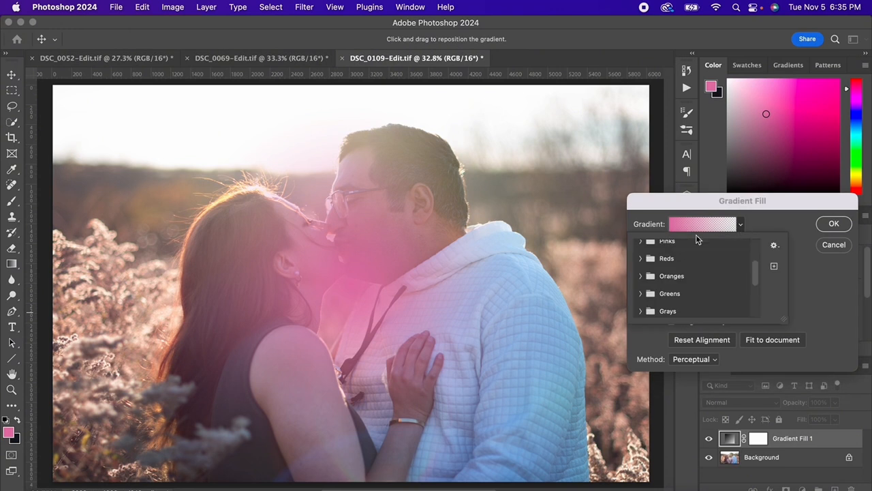
pyautogui.click(696, 227)
pyautogui.click(498, 313)
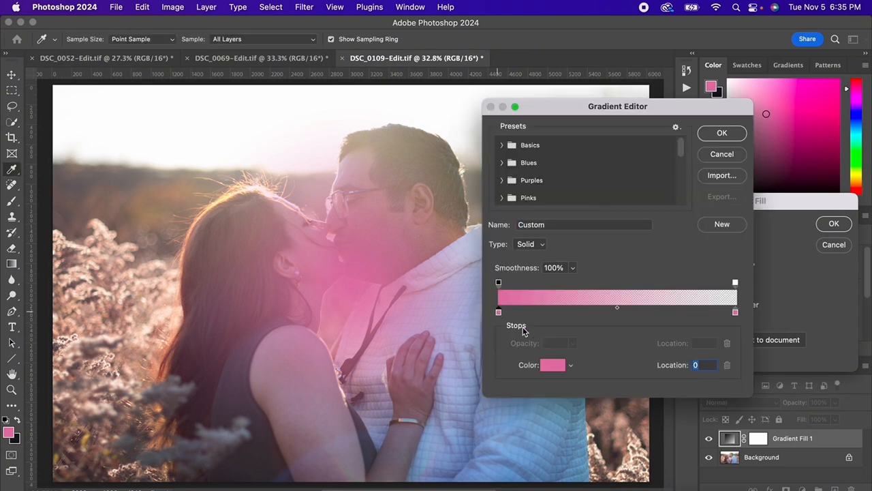
pyautogui.click(553, 364)
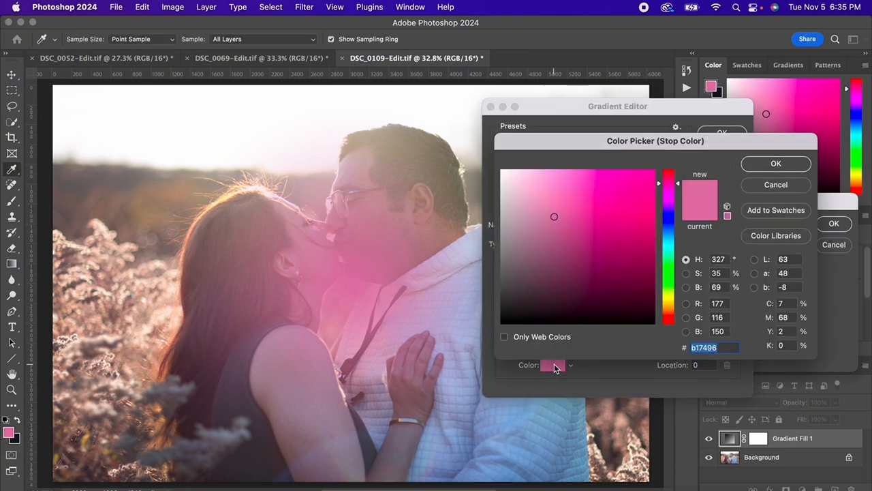
pyautogui.click(501, 171)
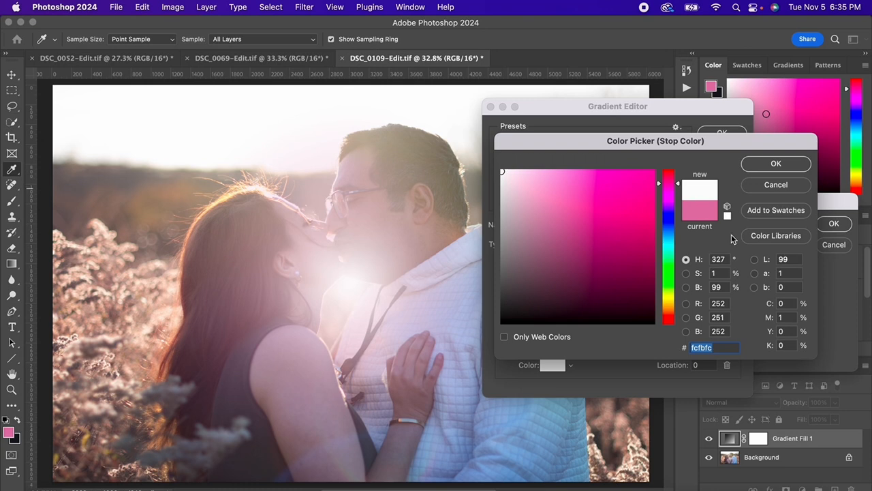
pyautogui.press('Return')
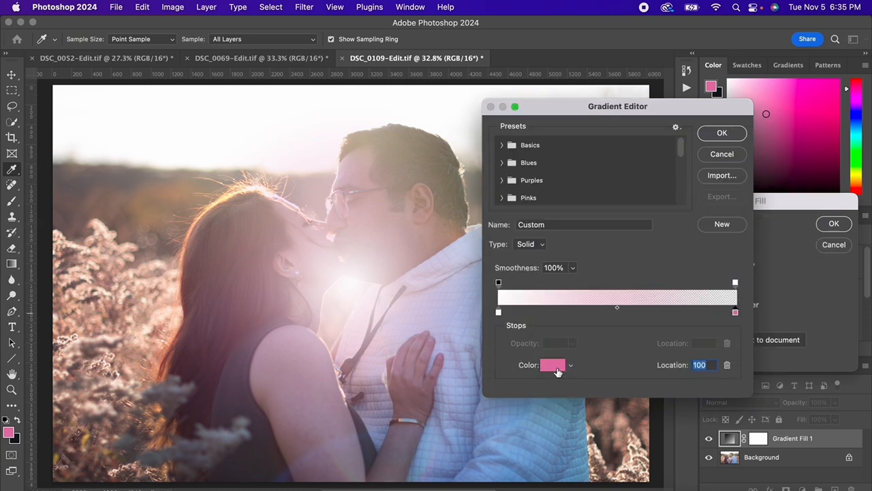
# - Set the gradient's end stop to a brown sampled from the woman's head and accept the gradient fill
pyautogui.click(555, 367)
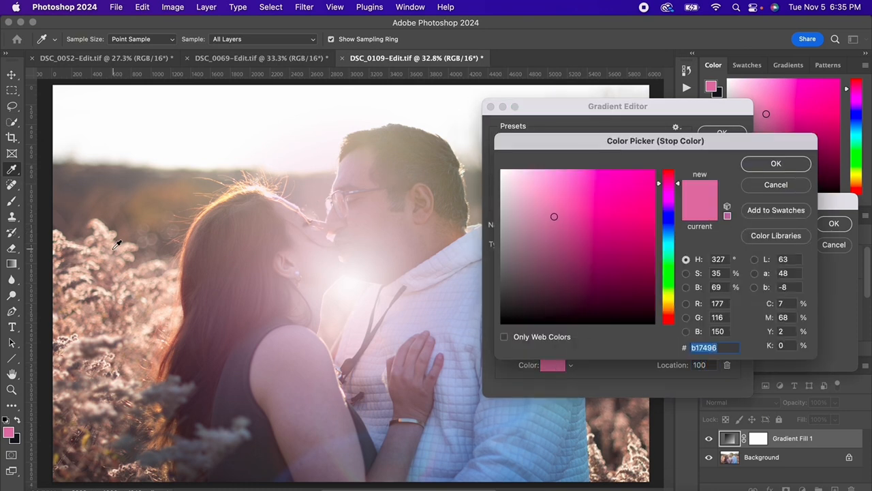
pyautogui.click(91, 281)
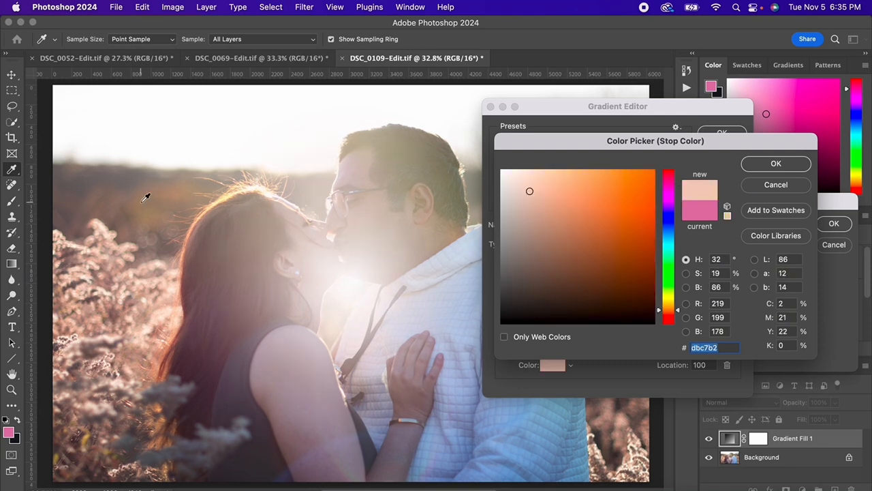
pyautogui.click(272, 229)
pyautogui.press('Return')
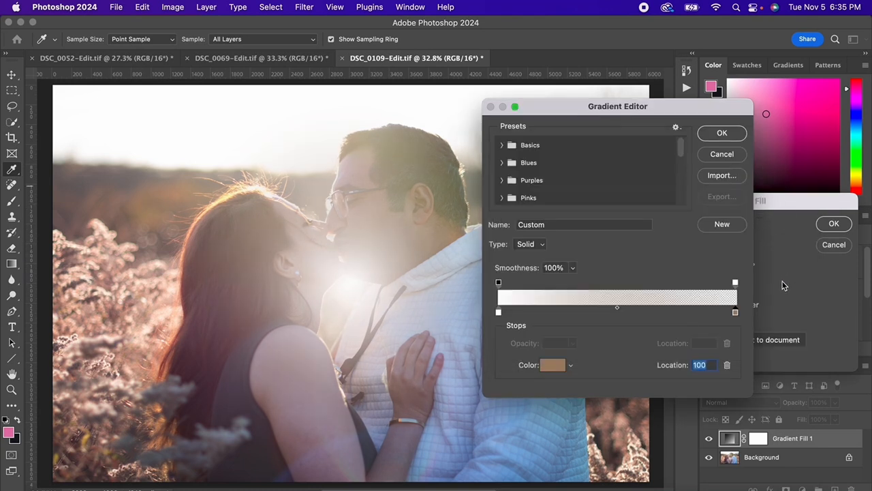
pyautogui.click(723, 133)
pyautogui.click(834, 227)
# - Reposition the radial glow into the sky at the photo's upper-left area and set its scale to 57%
pyautogui.doubleClick(730, 440)
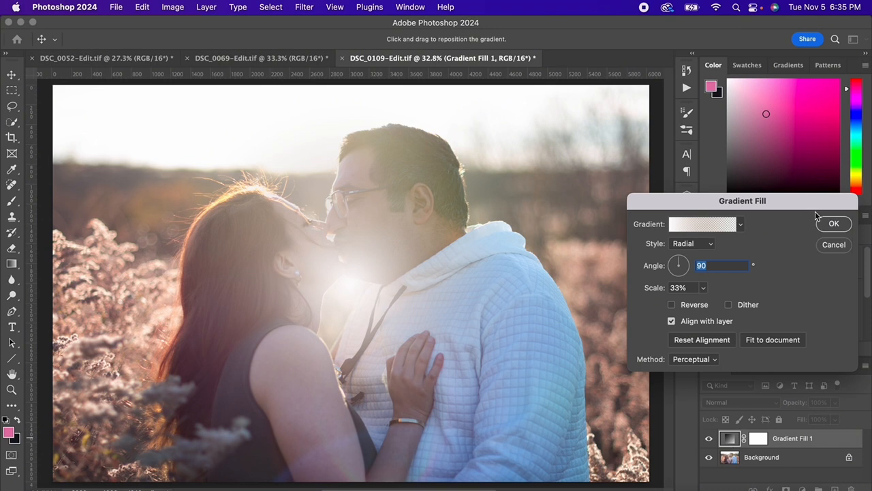
pyautogui.moveTo(345, 254); pyautogui.dragTo(120, 137)
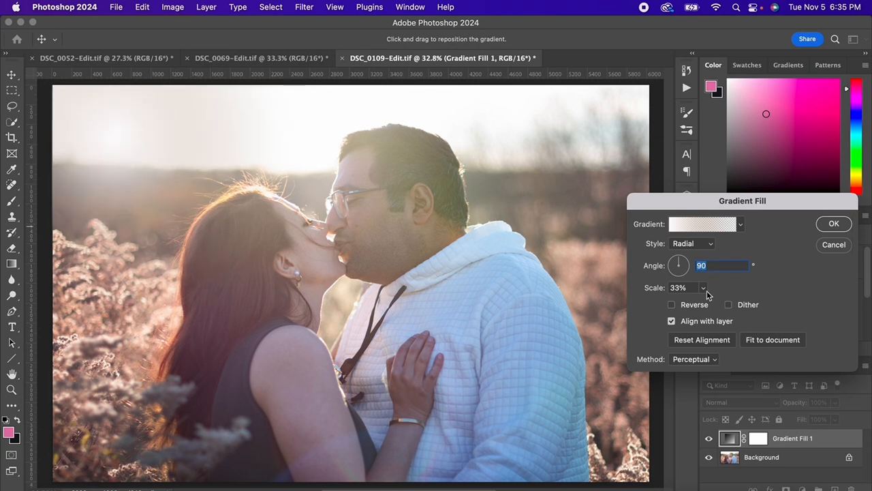
pyautogui.click(703, 287)
pyautogui.moveTo(722, 304); pyautogui.dragTo(702, 304)
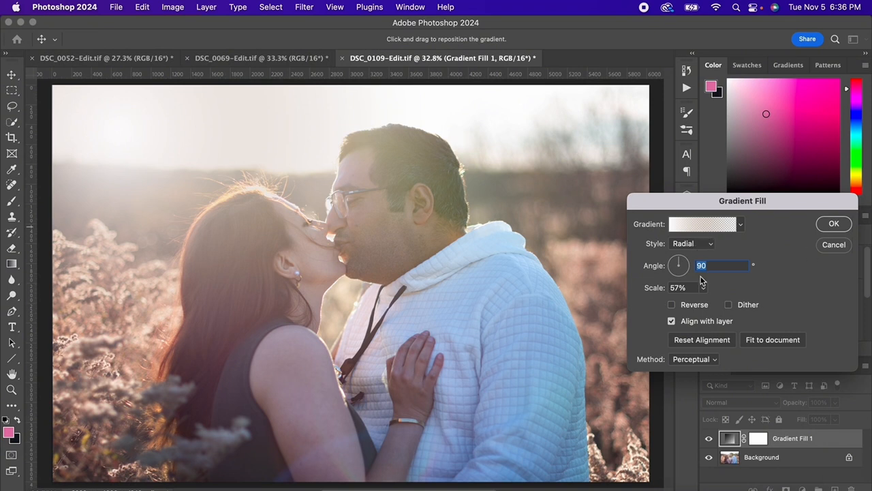
# - Change the gradient's end stop to dark brown 3f3331 sampled from the grass, and toggle the layer's visibility to compare
pyautogui.click(733, 226)
pyautogui.click(735, 312)
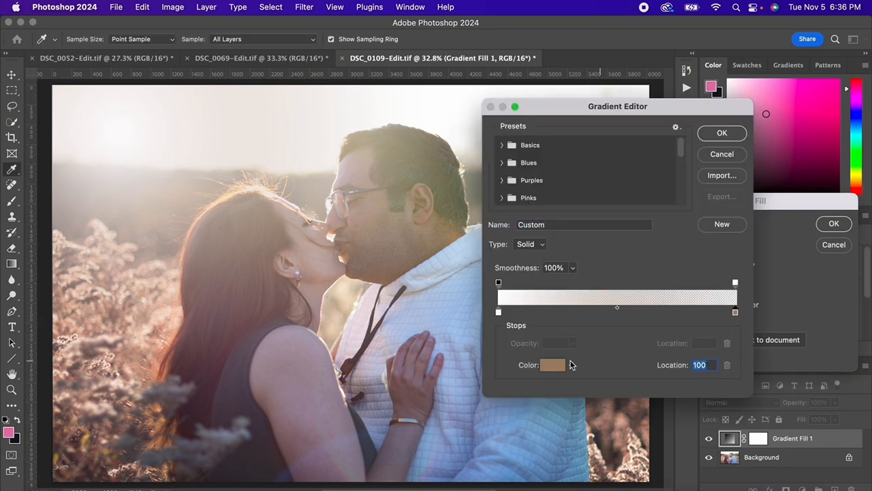
pyautogui.click(554, 366)
pyautogui.click(94, 458)
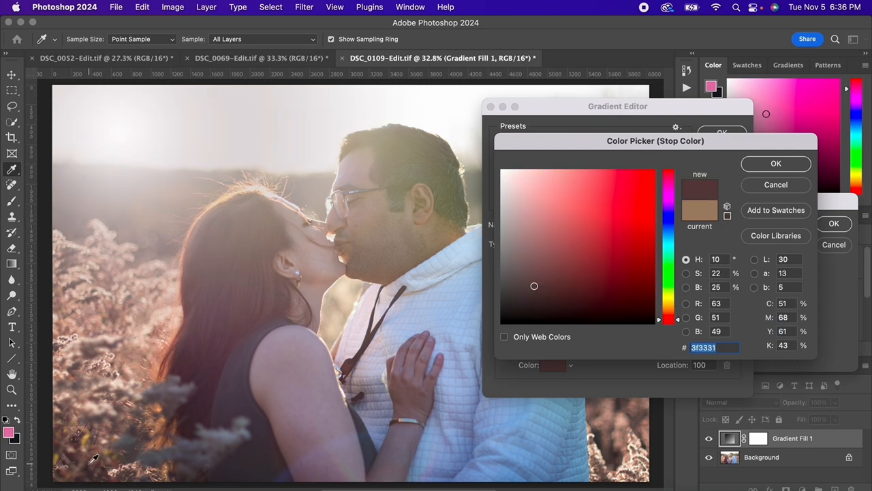
pyautogui.click(759, 166)
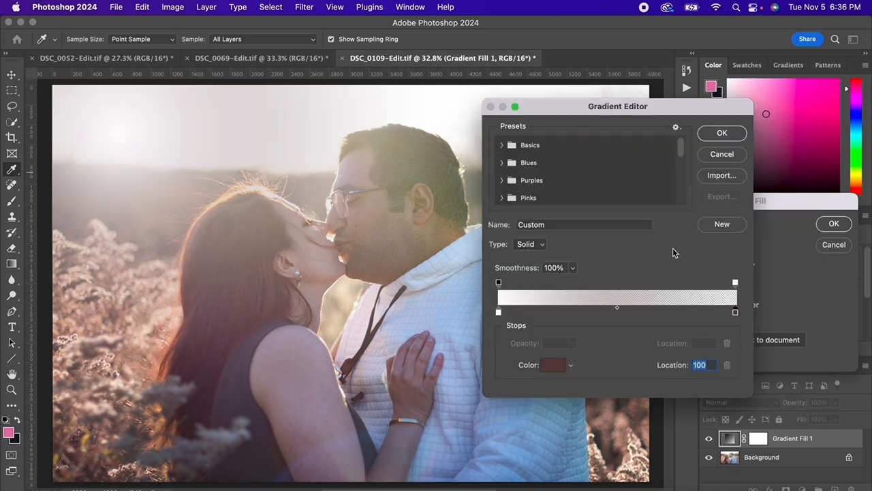
pyautogui.click(722, 133)
pyautogui.click(833, 223)
pyautogui.click(708, 439)
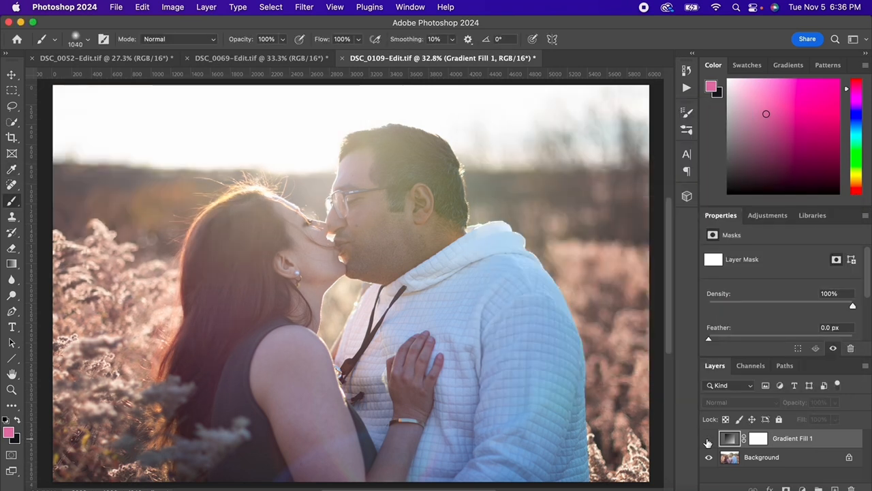
pyautogui.click(708, 439)
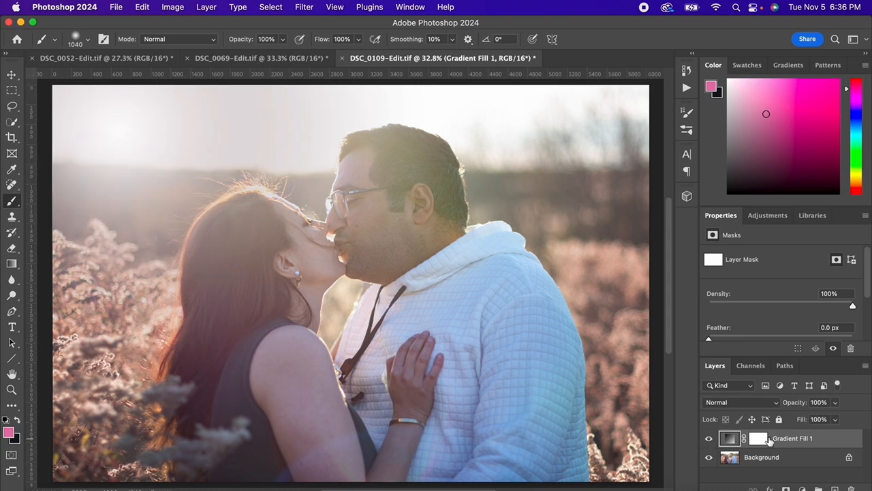
# - Paint black on the gradient layer's mask over the woman's hair and both faces, and restore the hair's outer edge with white
pyautogui.click(758, 439)
pyautogui.click(16, 419)
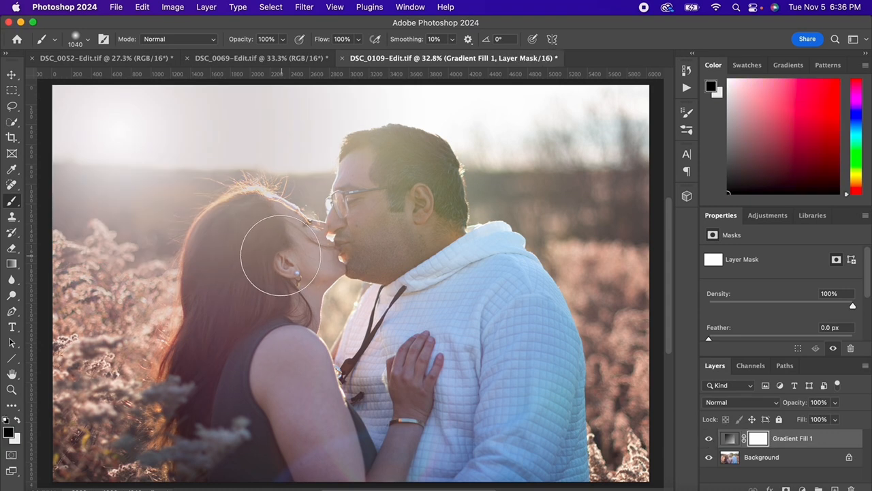
pyautogui.moveTo(259, 259)
pyautogui.mouseDown()
pyautogui.moveTo(252, 227)
pyautogui.moveTo(224, 244)
pyautogui.moveTo(234, 257)
pyautogui.mouseUp()
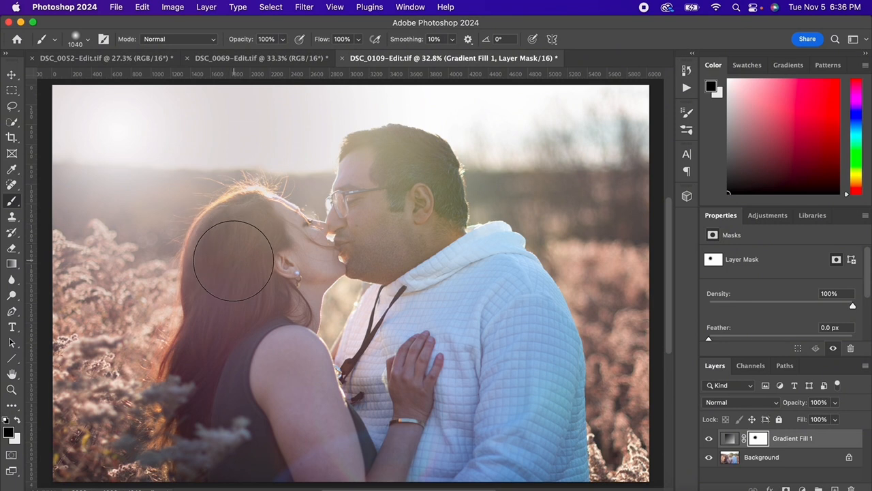
pyautogui.moveTo(336, 273)
pyautogui.mouseDown()
pyautogui.moveTo(334, 211)
pyautogui.moveTo(357, 218)
pyautogui.moveTo(243, 253)
pyautogui.moveTo(327, 227)
pyautogui.mouseUp()
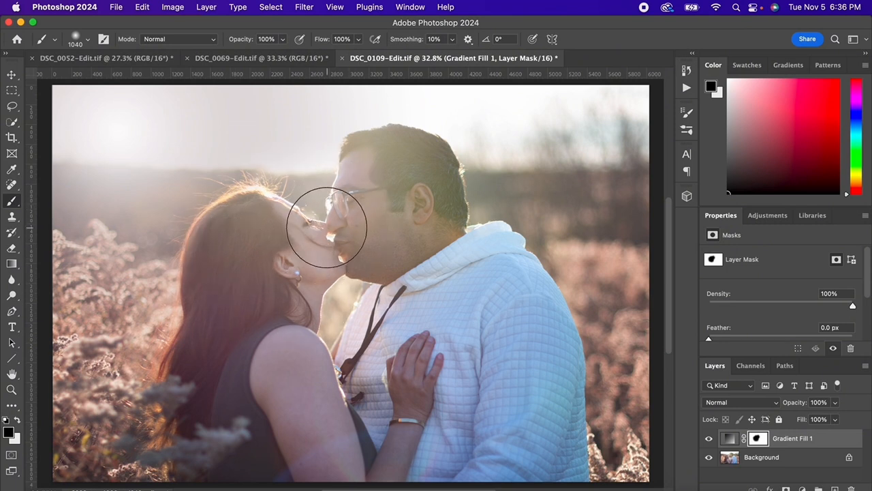
pyautogui.click(16, 419)
pyautogui.moveTo(142, 248)
pyautogui.mouseDown()
pyautogui.moveTo(198, 234)
pyautogui.moveTo(224, 190)
pyautogui.moveTo(185, 237)
pyautogui.moveTo(172, 287)
pyautogui.moveTo(200, 283)
pyautogui.mouseUp()
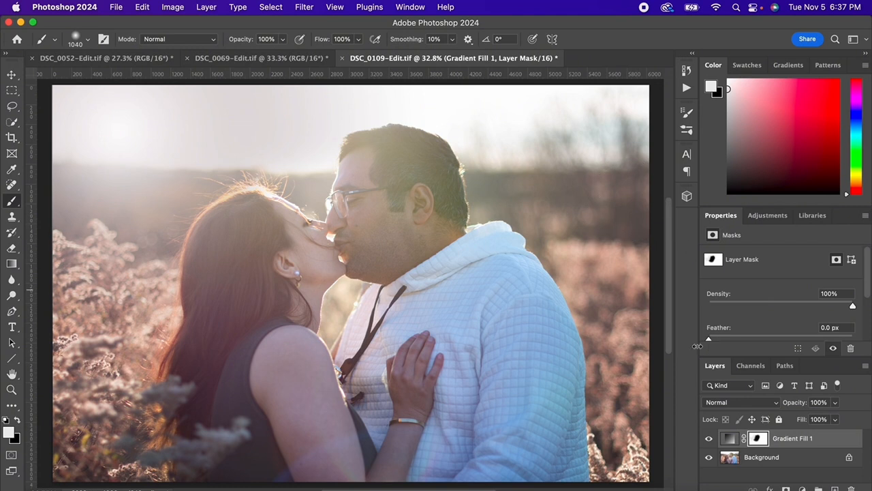
# - Duplicate the Gradient Fill 1 layer
pyautogui.rightClick(793, 444)
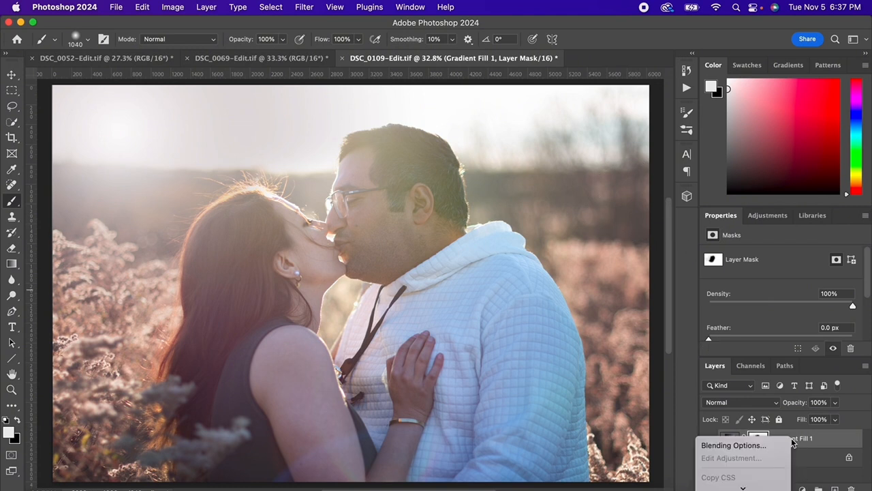
pyautogui.click(777, 440)
pyautogui.click(780, 441)
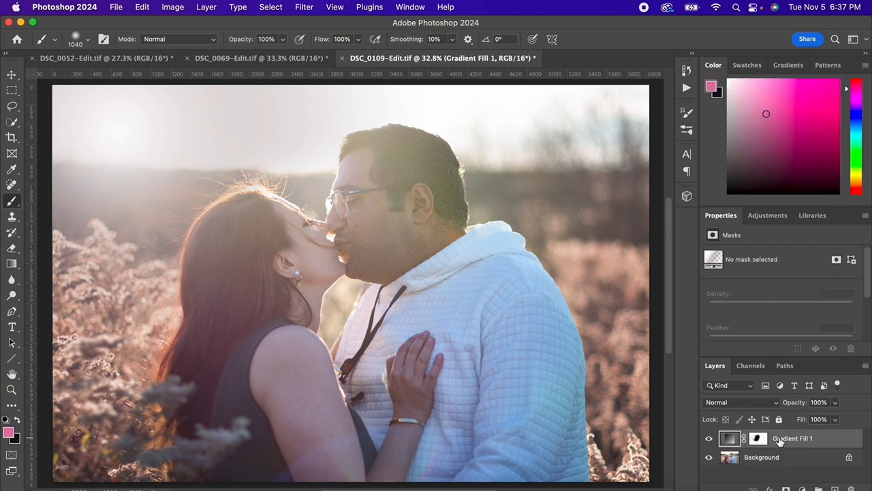
pyautogui.rightClick(781, 440)
pyautogui.click(743, 490)
pyautogui.press('Return')
# - Reposition the duplicated gradient's radial glow into the sky at the photo's upper-right corner
pyautogui.doubleClick(734, 441)
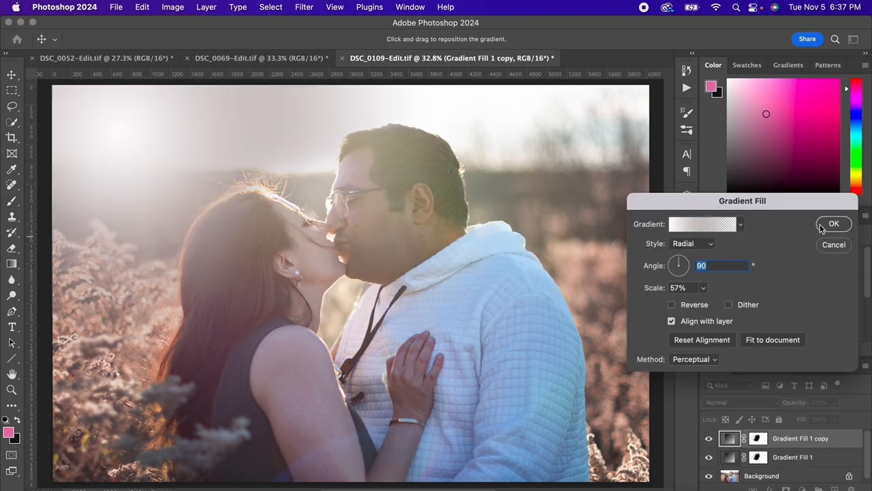
pyautogui.moveTo(169, 111); pyautogui.dragTo(618, 125)
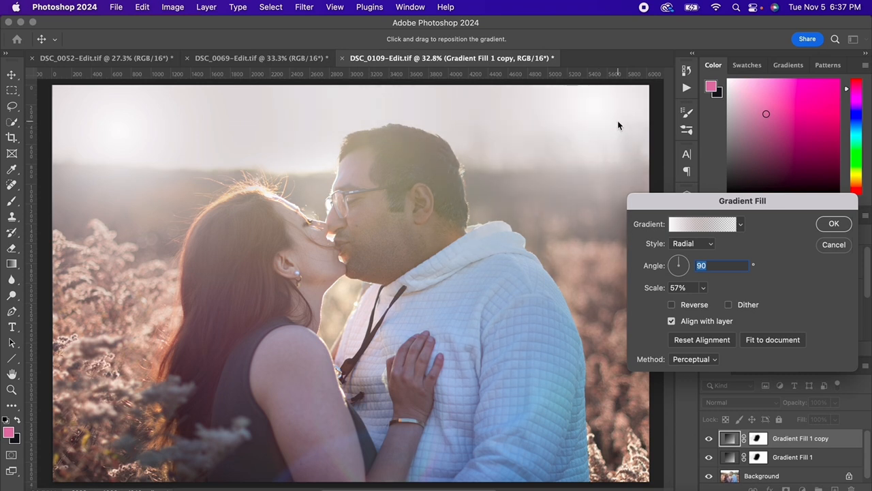
pyautogui.click(833, 225)
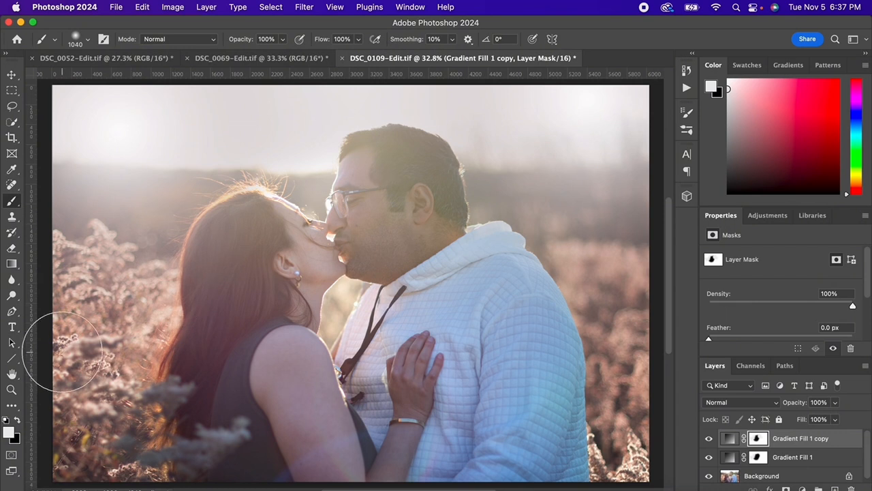
# - Paint black on the duplicate gradient layer's mask over the couple's heads, and toggle both gradient layers' visibility to compare
pyautogui.click(17, 419)
pyautogui.moveTo(382, 182)
pyautogui.mouseDown()
pyautogui.moveTo(431, 209)
pyautogui.moveTo(439, 257)
pyautogui.moveTo(391, 185)
pyautogui.moveTo(355, 173)
pyautogui.moveTo(328, 214)
pyautogui.moveTo(273, 224)
pyautogui.mouseUp()
pyautogui.click(708, 438)
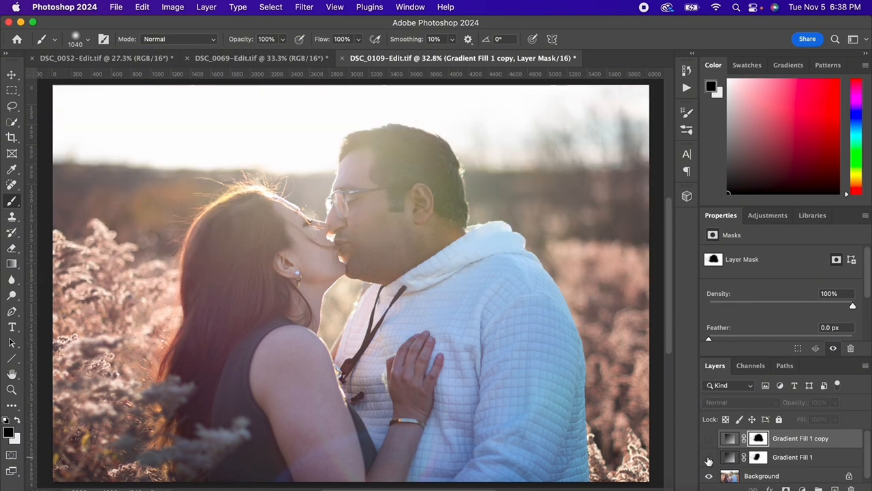
pyautogui.click(709, 458)
pyautogui.click(709, 439)
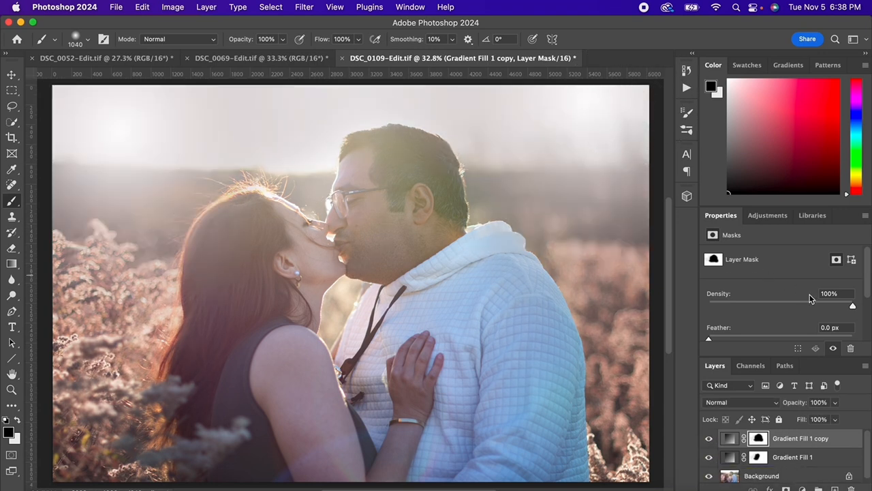
# - Merge both gradient fill layers into the Background
pyautogui.keyDown('shift'); pyautogui.click(852, 457); pyautogui.keyUp('shift')
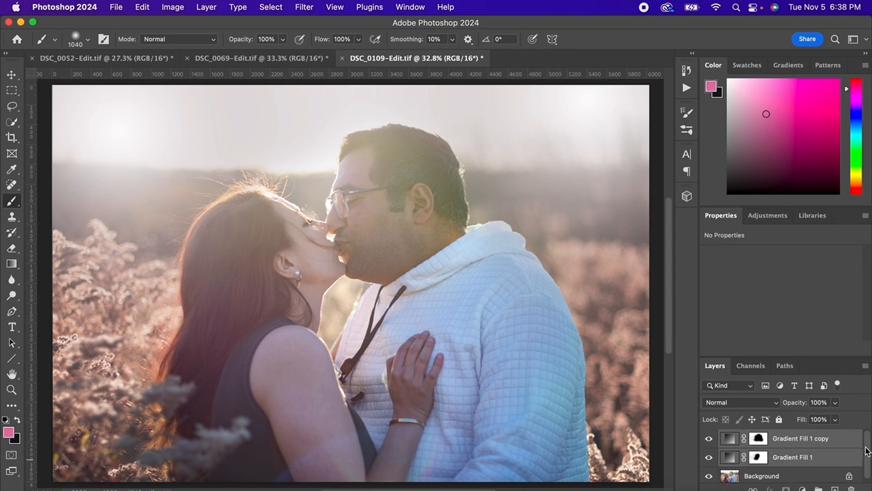
pyautogui.rightClick(804, 455)
pyautogui.click(688, 446)
# - Run the sharp action, accepting an 8.7 px Gaussian Blur, the Group 1 layer group, and an Unsharp Mask of 332%, radius 1.7, threshold 4
pyautogui.click(411, 7)
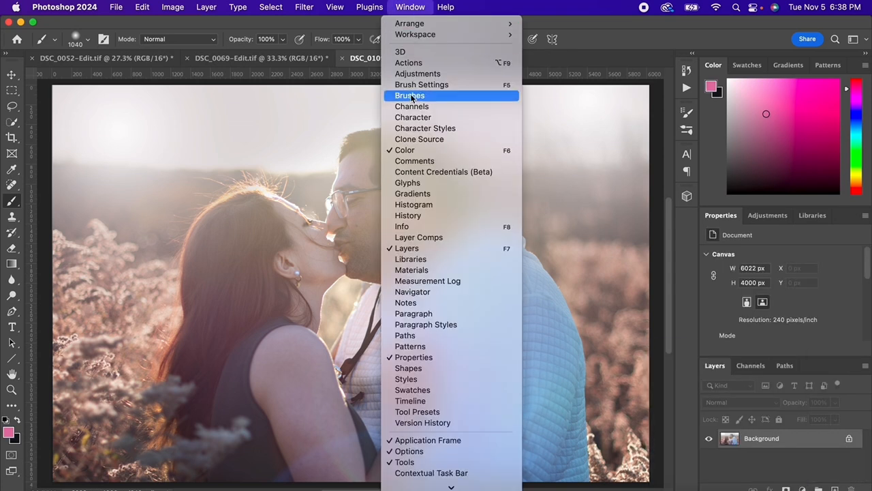
pyautogui.click(409, 62)
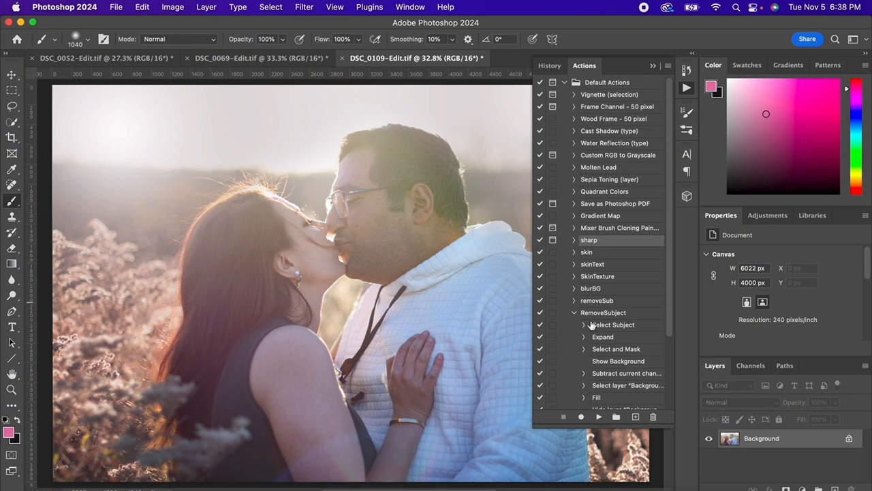
pyautogui.click(598, 417)
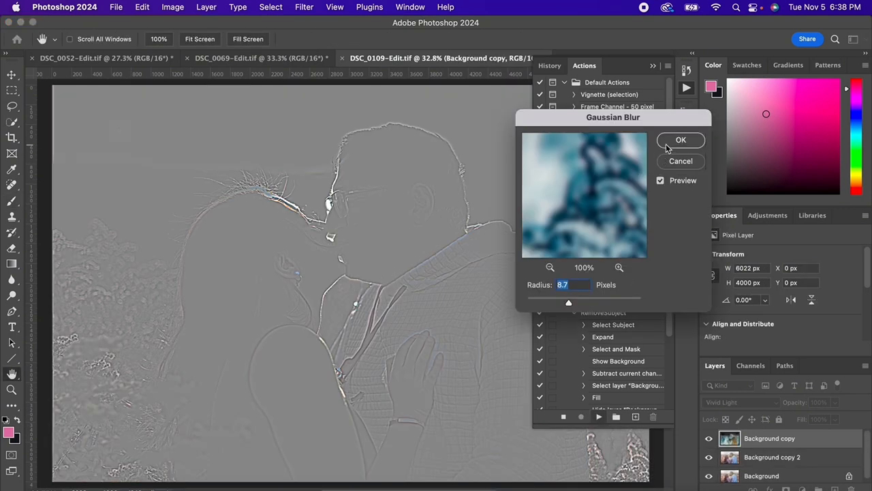
pyautogui.click(668, 144)
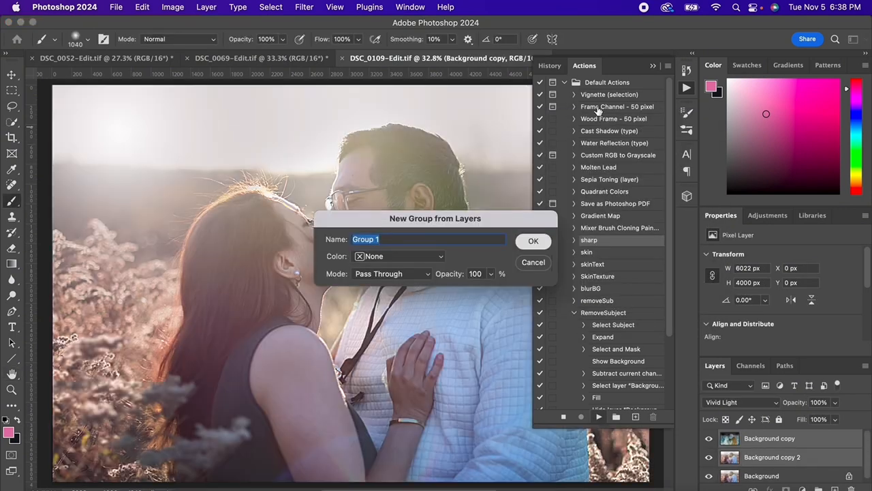
pyautogui.press('Return')
pyautogui.click(620, 126)
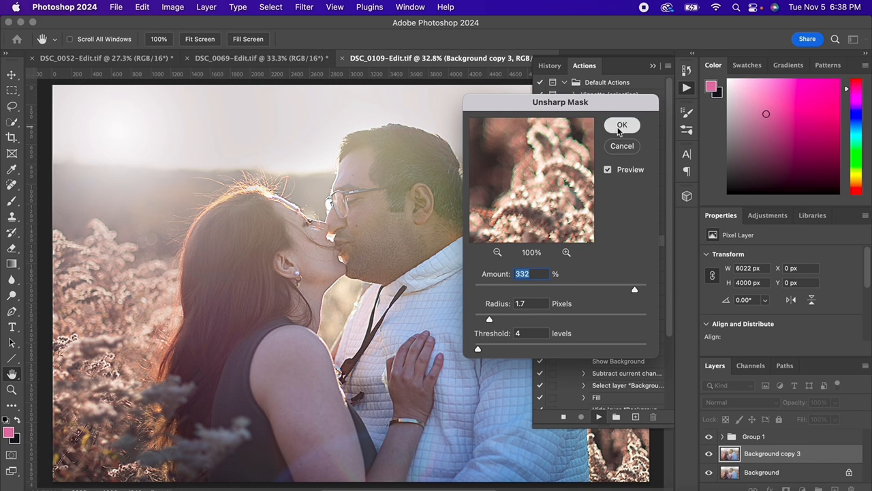
pyautogui.click(587, 66)
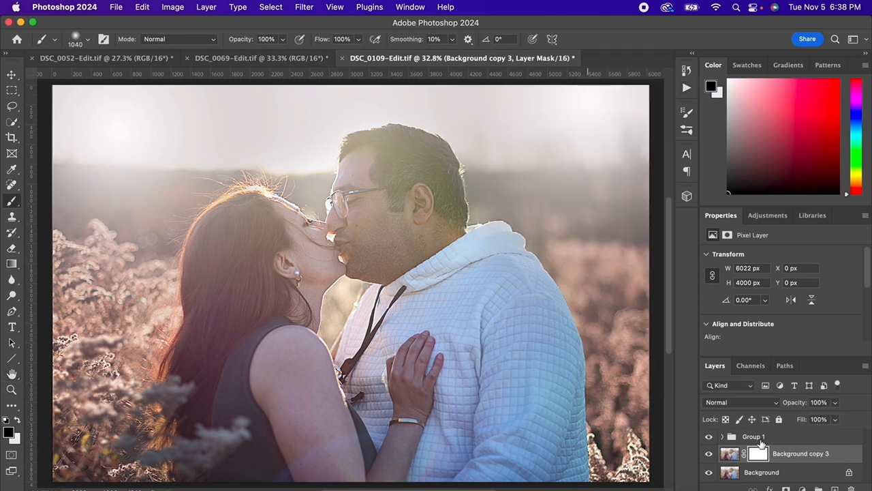
# - Add a layer mask to Group 1 and invert it to black
pyautogui.click(761, 439)
pyautogui.click(786, 488)
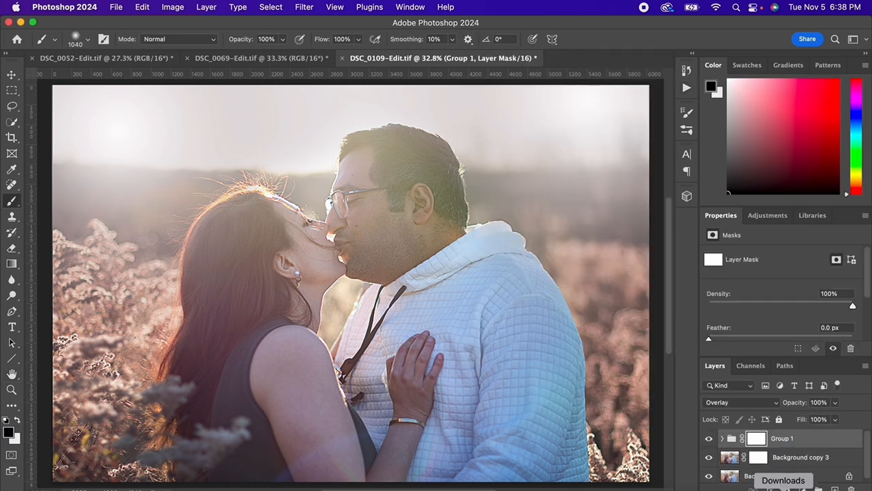
pyautogui.press('super+i')
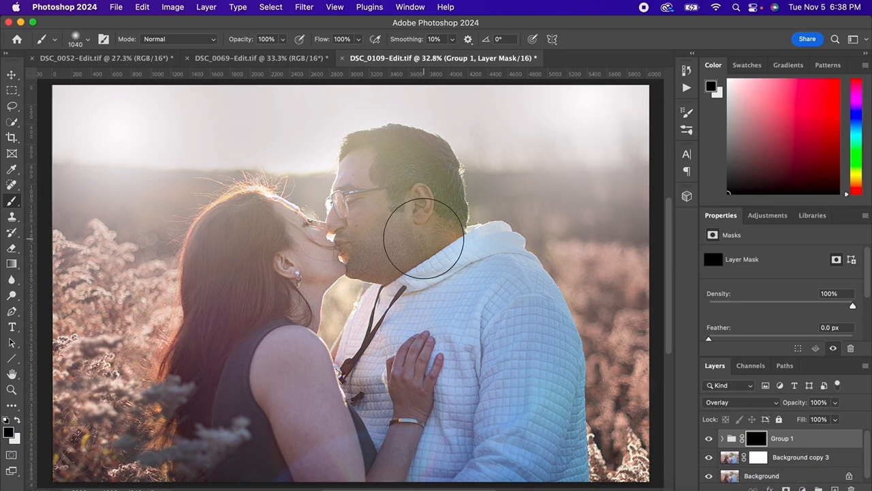
# - Paint white on Group 1's mask over the couple's facial details, using soft brushes of 127 px and 364 px
pyautogui.rightClick(397, 217)
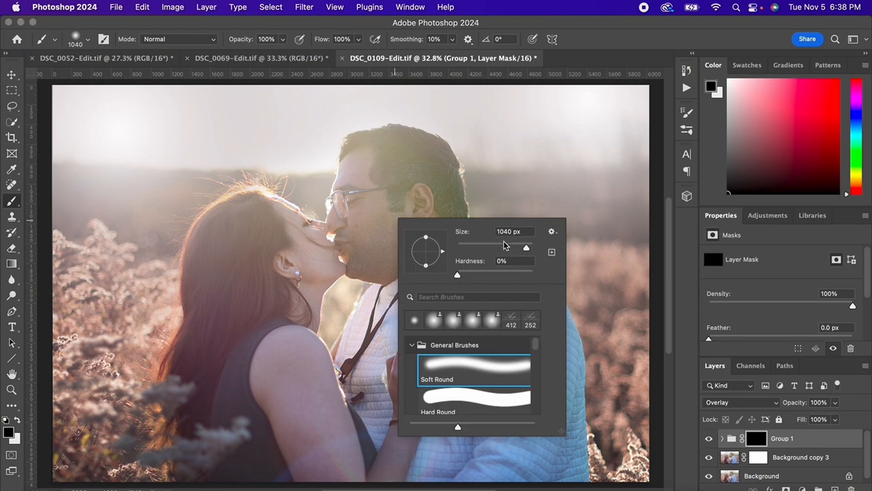
pyautogui.moveTo(511, 247); pyautogui.dragTo(488, 250)
pyautogui.click(303, 227)
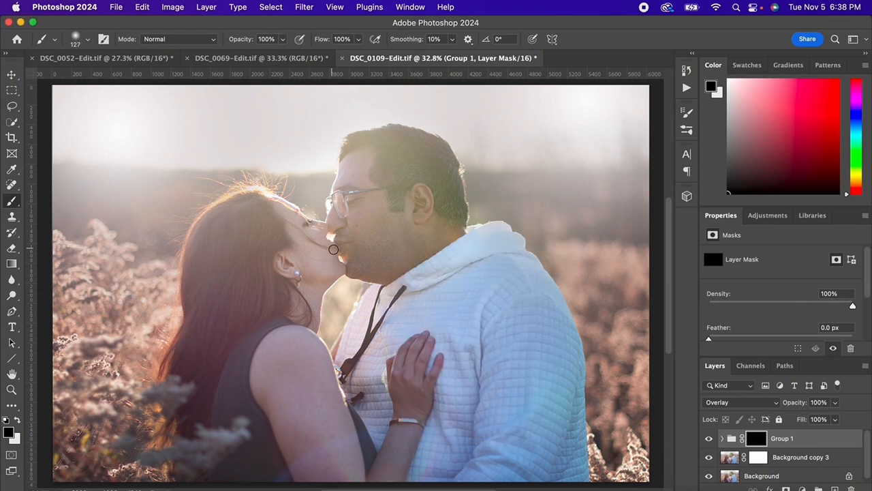
pyautogui.click(16, 420)
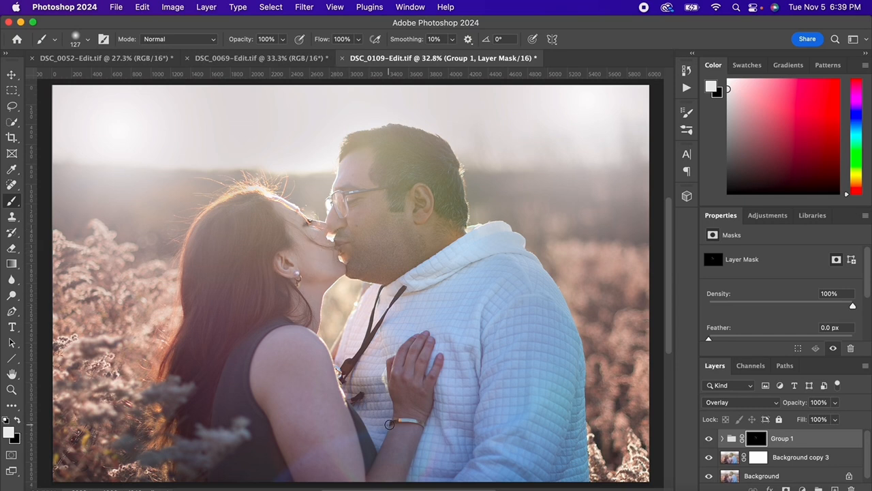
pyautogui.rightClick(413, 421)
pyautogui.moveTo(471, 225); pyautogui.dragTo(479, 225)
pyautogui.click(343, 209)
pyautogui.press('x')
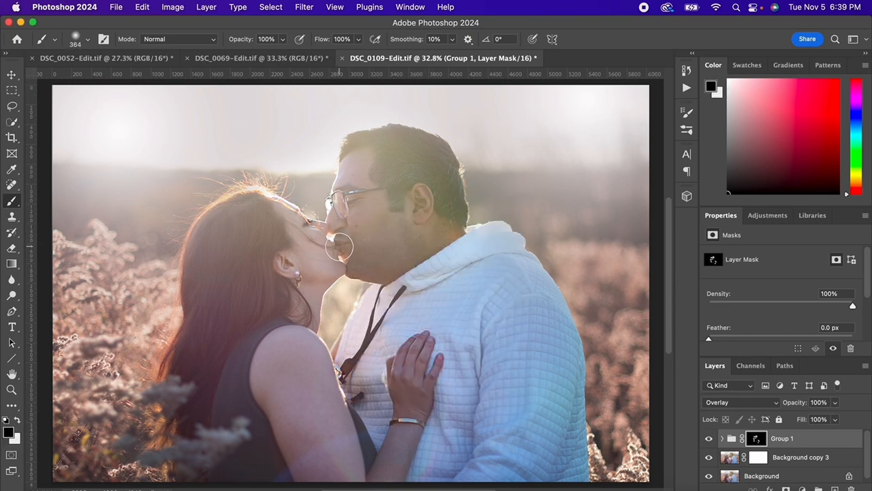
# - Paint black on Background copy 3's mask over the grass on both sides of the couple with a 1760 px brush
pyautogui.click(757, 457)
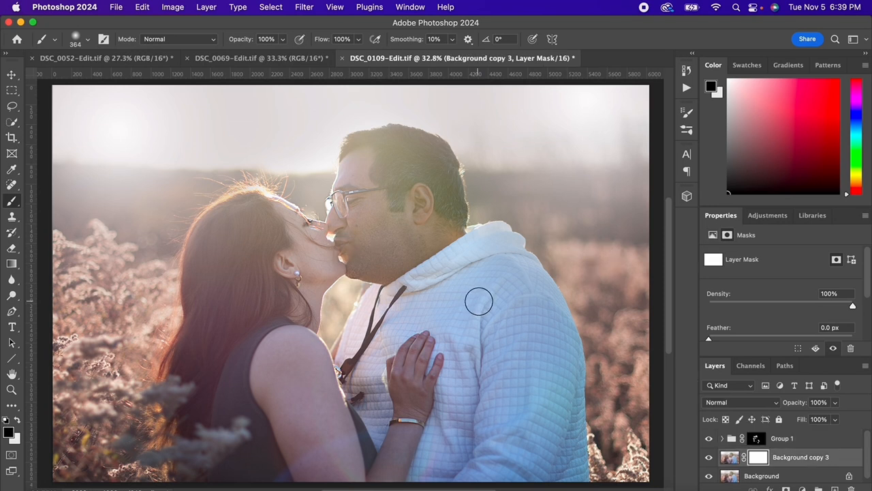
pyautogui.rightClick(495, 179)
pyautogui.moveTo(624, 208); pyautogui.dragTo(631, 208)
pyautogui.moveTo(95, 398)
pyautogui.mouseDown()
pyautogui.moveTo(75, 350)
pyautogui.moveTo(73, 310)
pyautogui.moveTo(97, 335)
pyautogui.mouseUp()
pyautogui.scroll(-3, 98, 419)
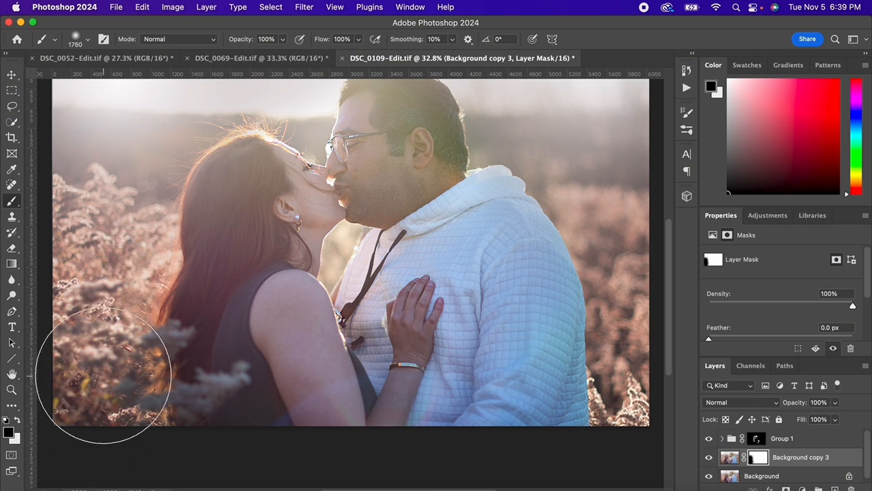
pyautogui.scroll(3, 590, 393)
pyautogui.moveTo(590, 393); pyautogui.dragTo(622, 402)
# - Reduce the brush to 428 px and paint black on Background copy 3's mask over the woman's hair
pyautogui.press('[')
pyautogui.press('[')
pyautogui.press('[')
pyautogui.press('[')
pyautogui.press('[')
pyautogui.press('[')
pyautogui.press('[')
pyautogui.press('[')
pyautogui.press('[')
pyautogui.press('[')
pyautogui.press('[')
pyautogui.press('[')
pyautogui.press('[')
pyautogui.moveTo(240, 196)
pyautogui.mouseDown()
pyautogui.moveTo(279, 189)
pyautogui.moveTo(228, 197)
pyautogui.moveTo(255, 198)
pyautogui.moveTo(248, 205)
pyautogui.mouseUp()
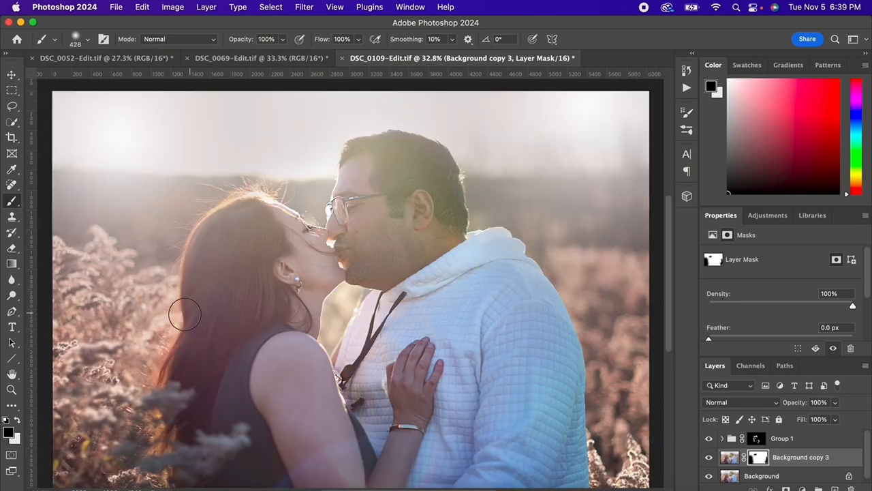
# - Merge Group 1 and Background copy 3 into the Background
pyautogui.click(852, 445)
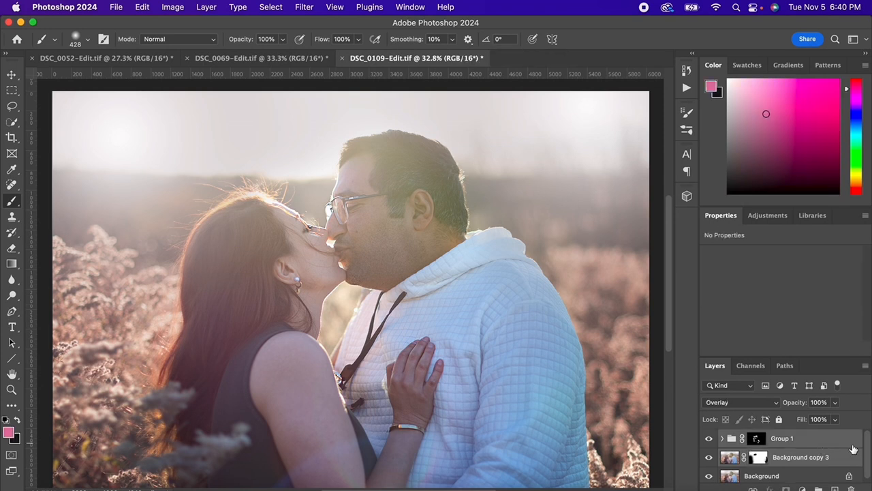
pyautogui.moveTo(869, 447); pyautogui.dragTo(869, 474)
pyautogui.rightClick(801, 479)
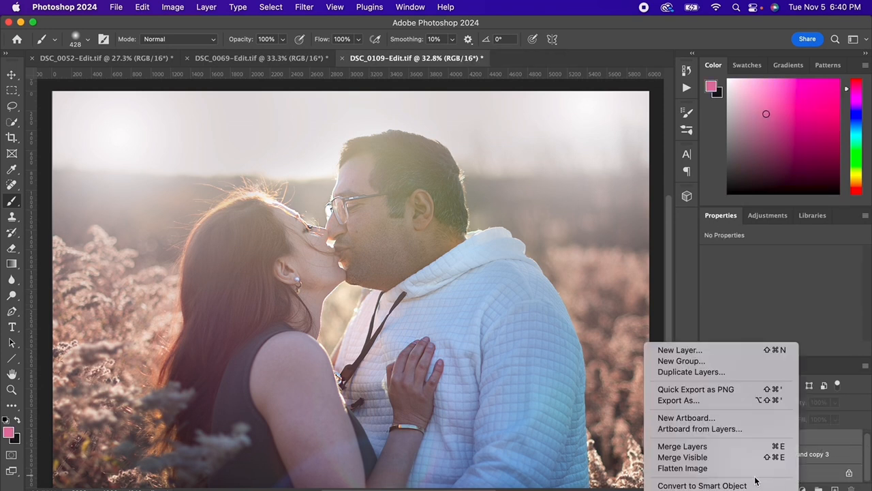
pyautogui.click(678, 446)
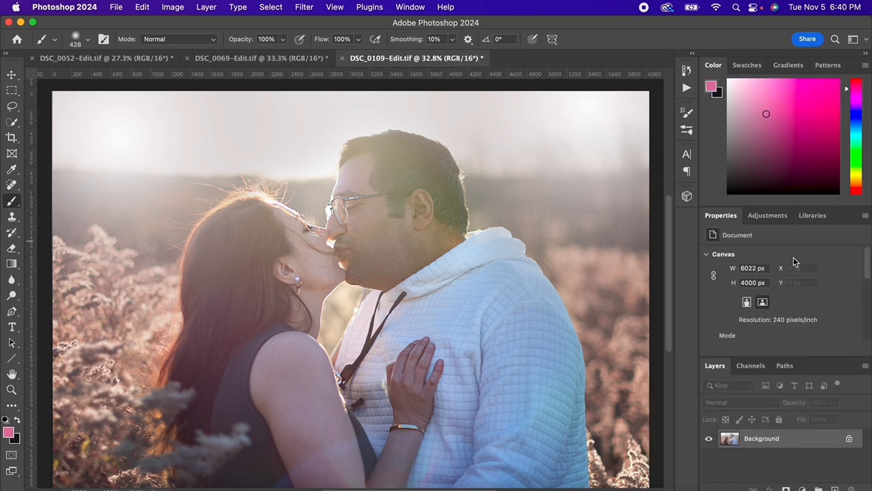